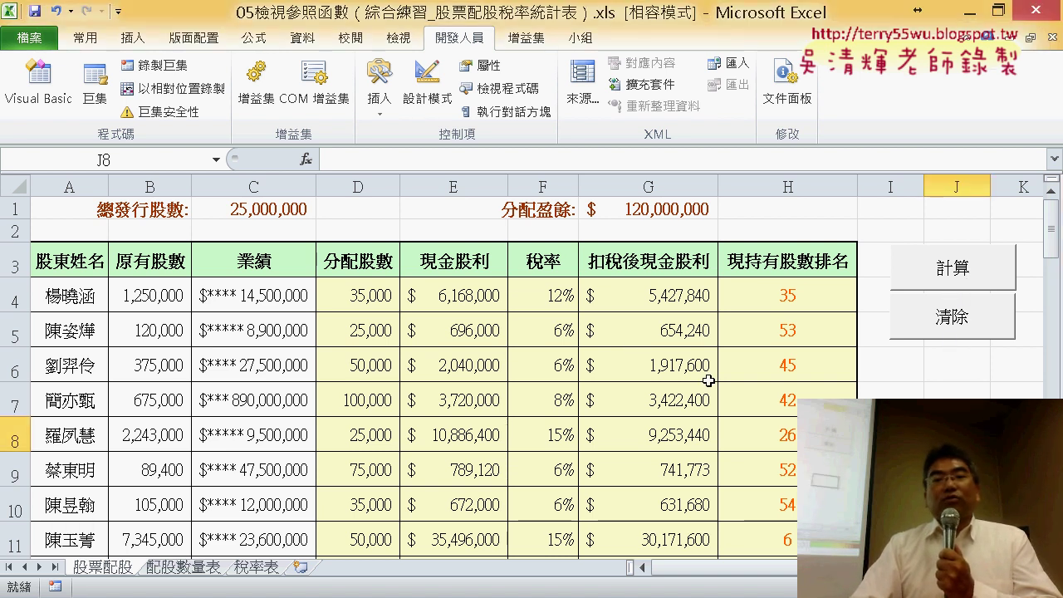
Step: Clear and recalculate columns D–H, review the D4–H4 formulas, then show the PowerPoint VBA slide
click(939, 335)
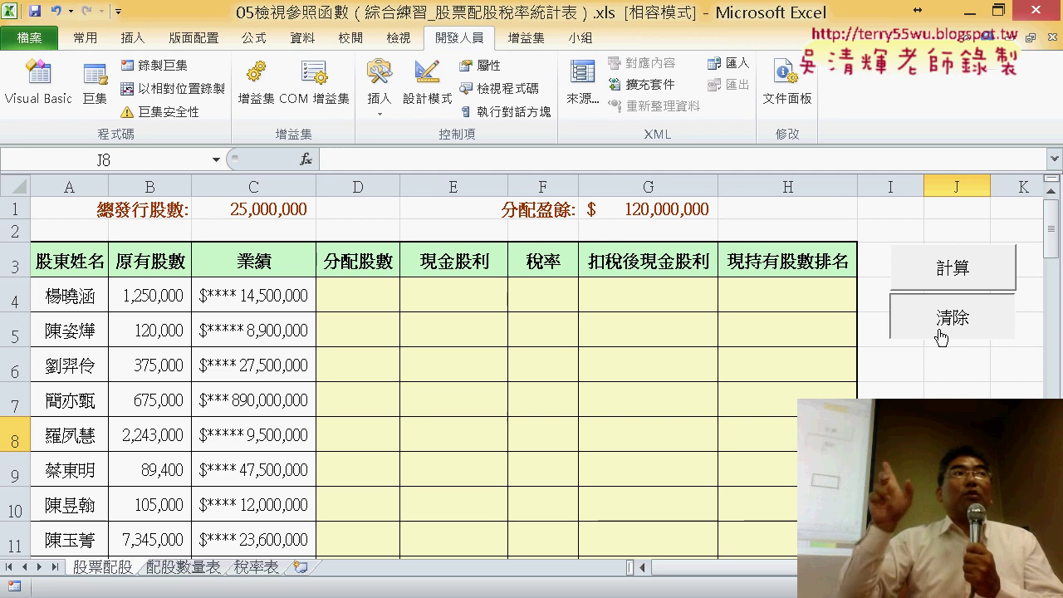
click(963, 276)
click(364, 296)
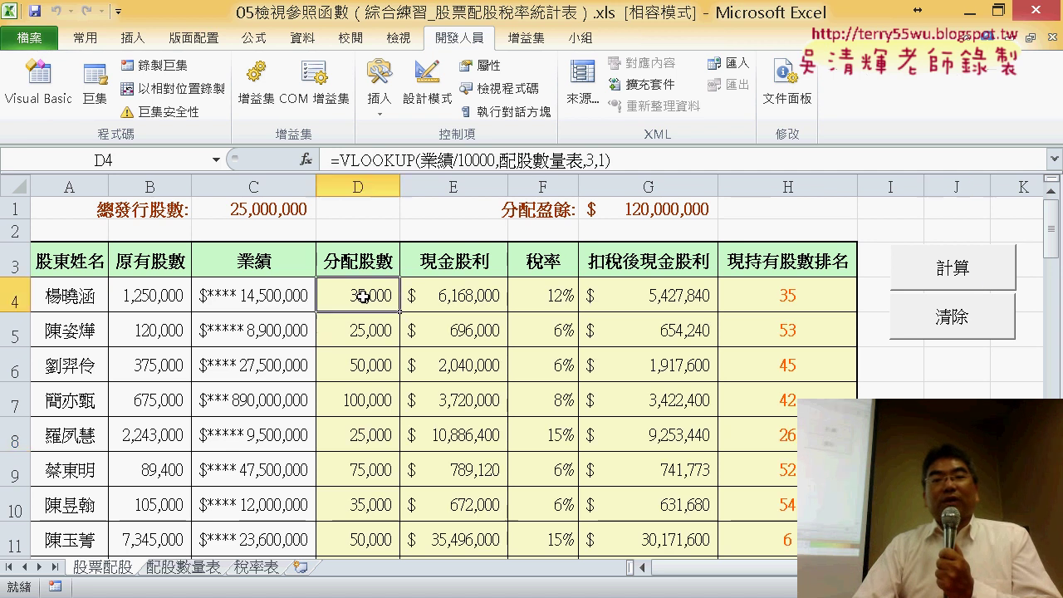
click(438, 296)
click(546, 296)
click(642, 296)
click(805, 293)
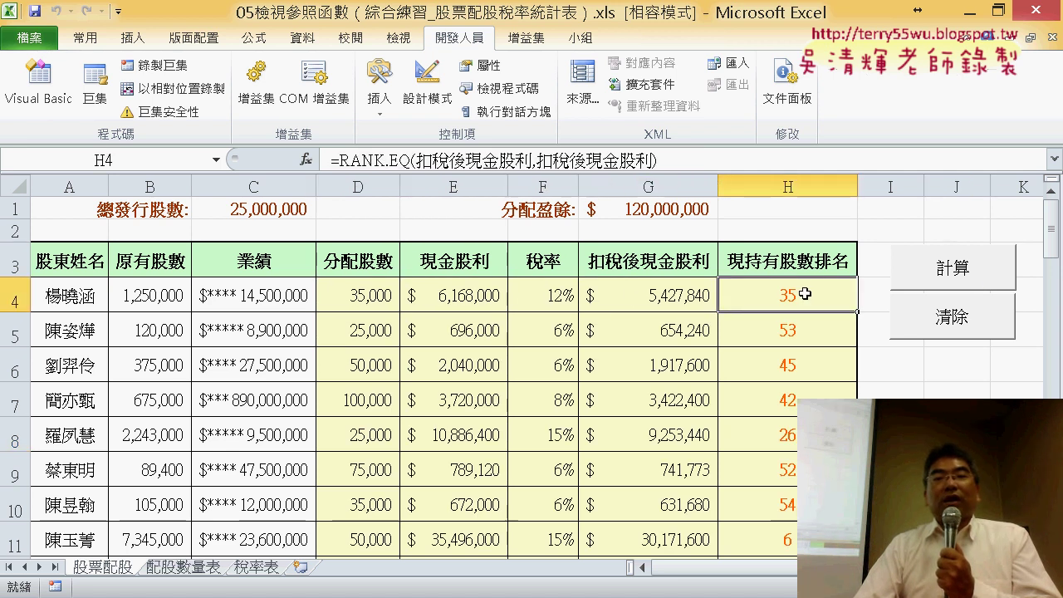
click(355, 300)
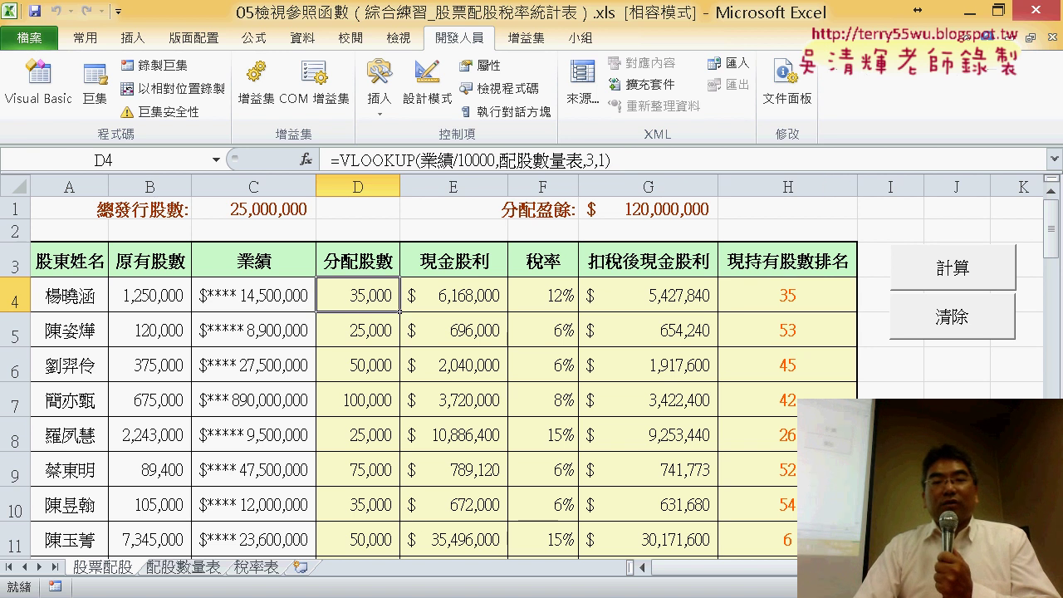
key(alt+Tab)
scroll(556, 413, down, 1)
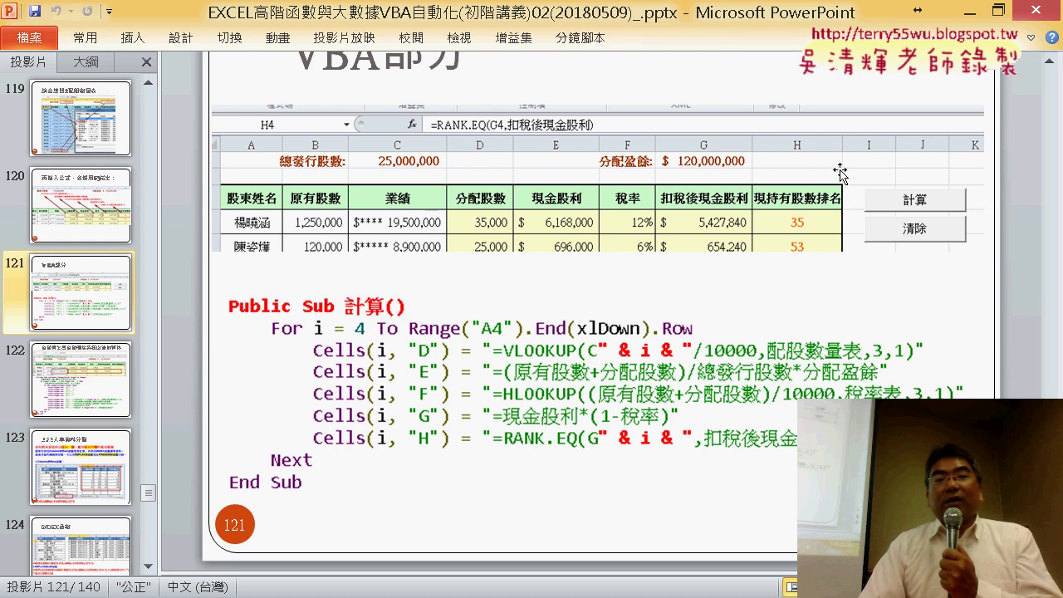
Step: Back in Excel, edit D4's formula, swapping 業績 for C4 and back via F3 Paste Name
click(967, 11)
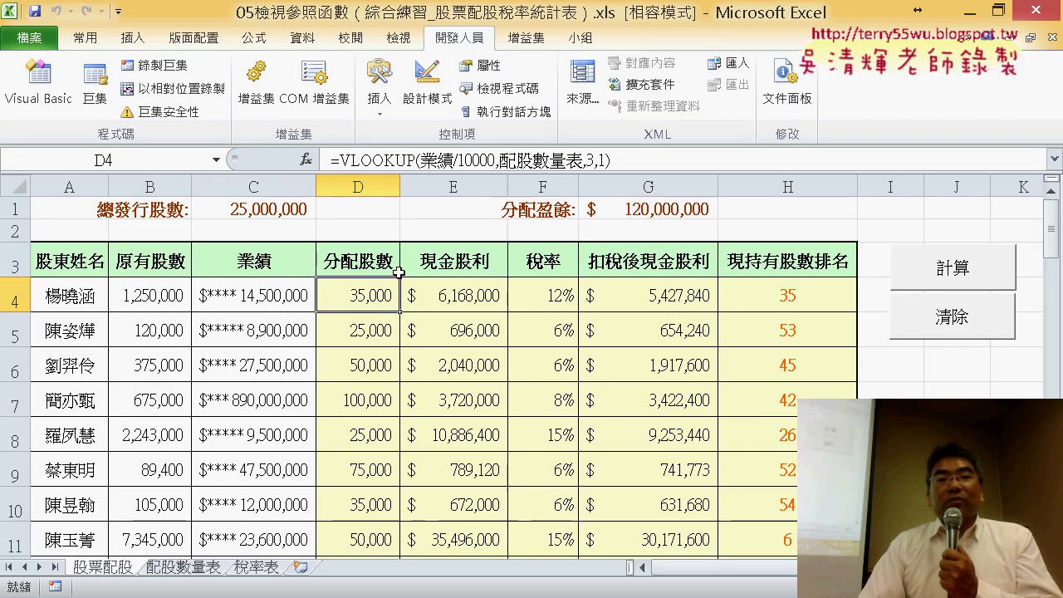
drag(421, 159, 453, 159)
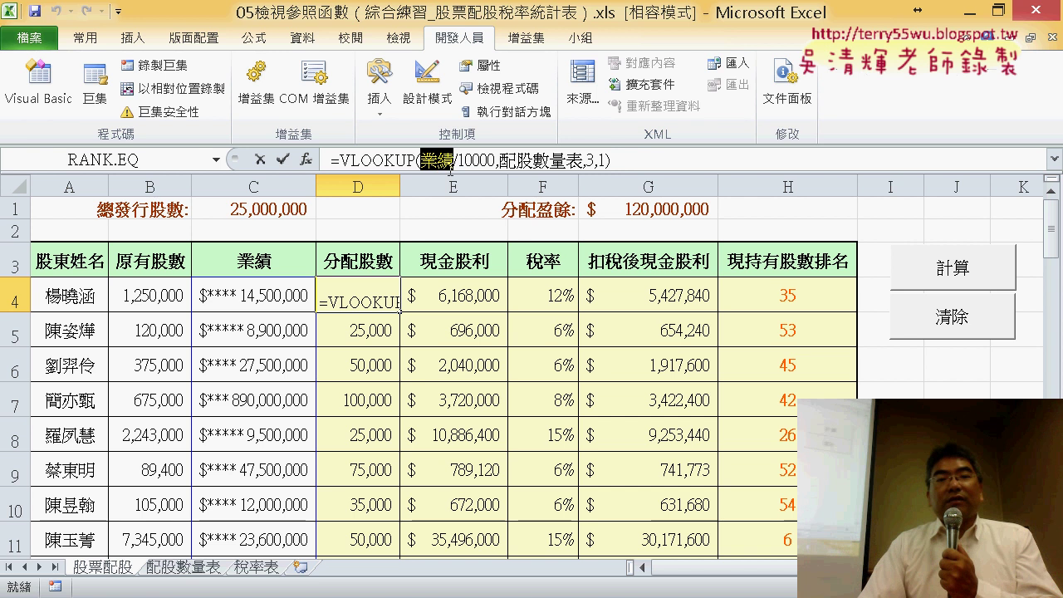
click(263, 305)
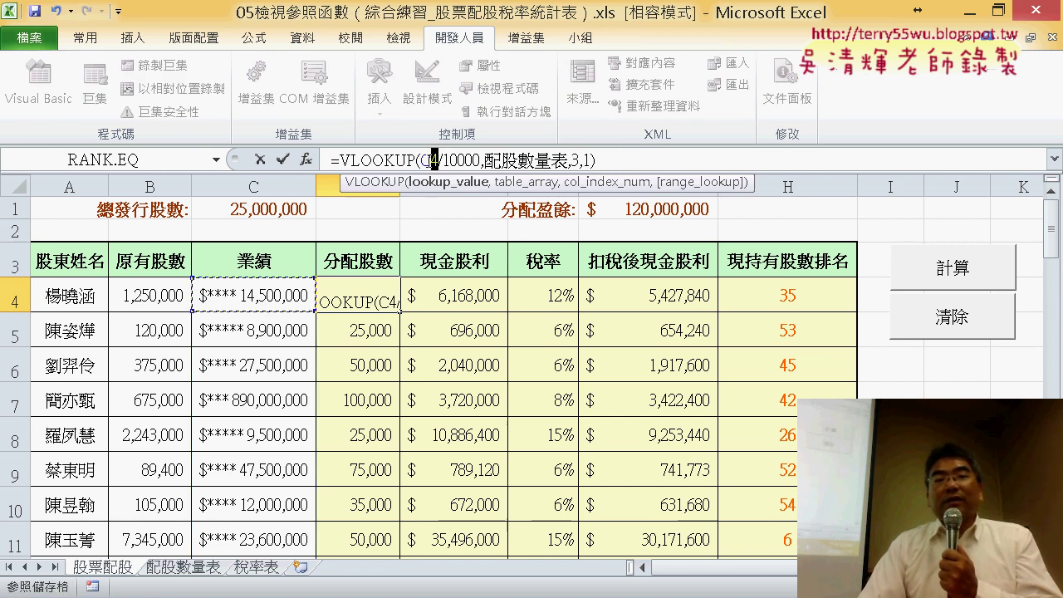
key(Delete)
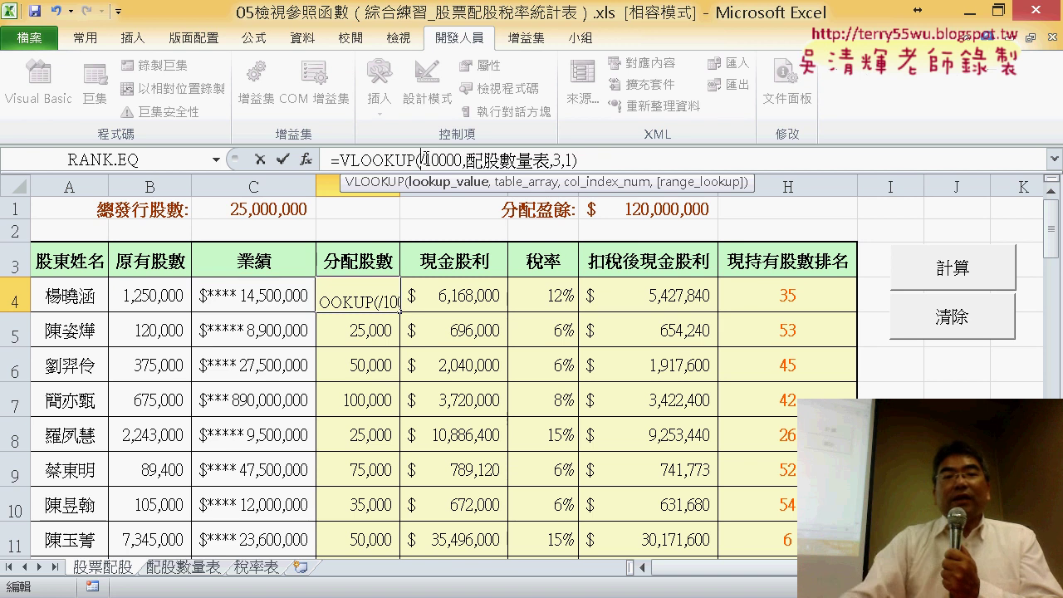
click(250, 302)
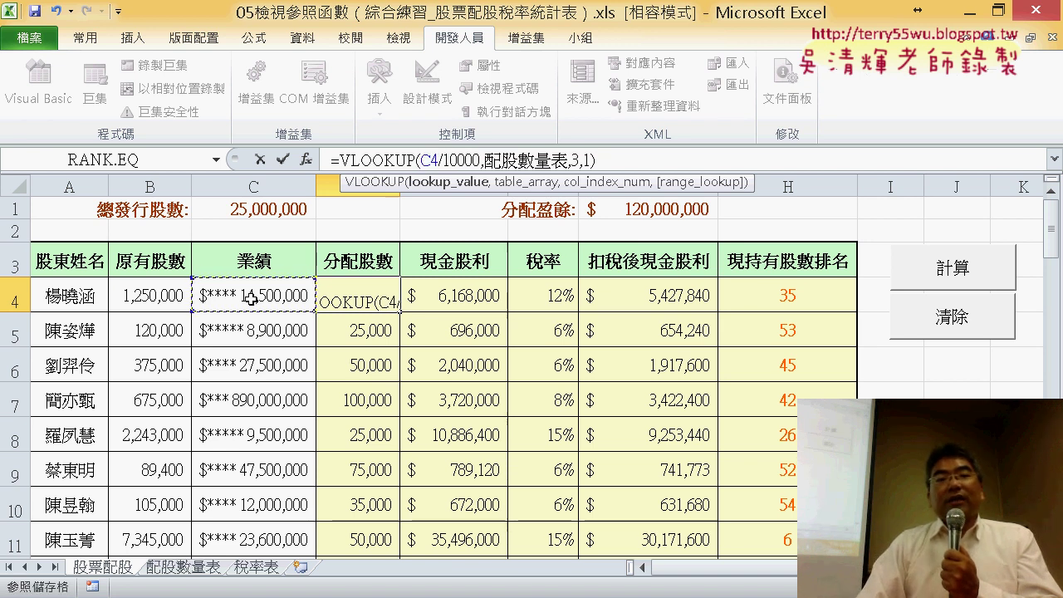
key(BackSpace)
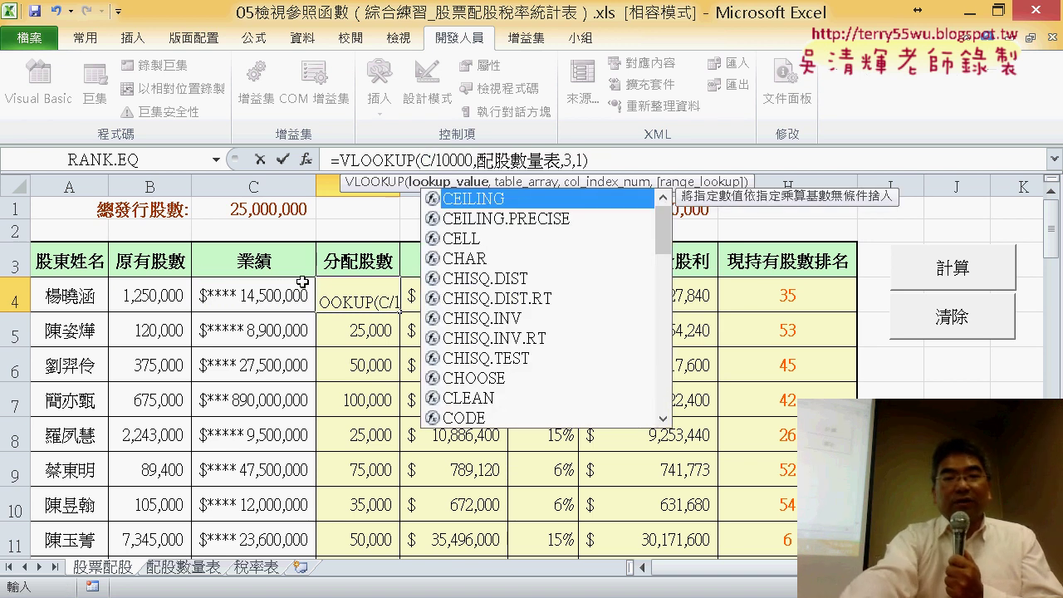
key(BackSpace)
key(F3)
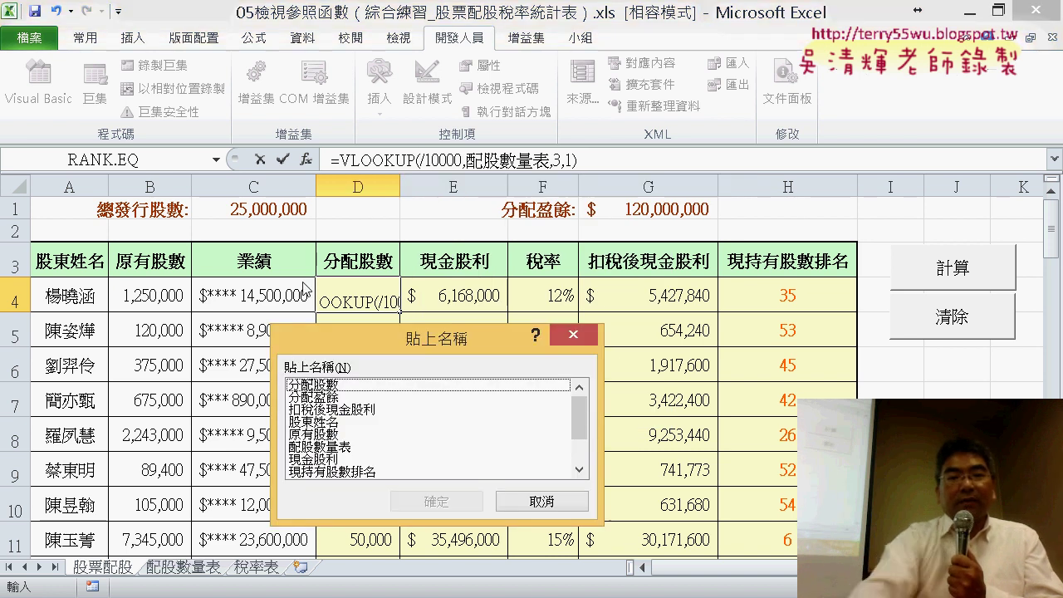
scroll(568, 441, down, 2)
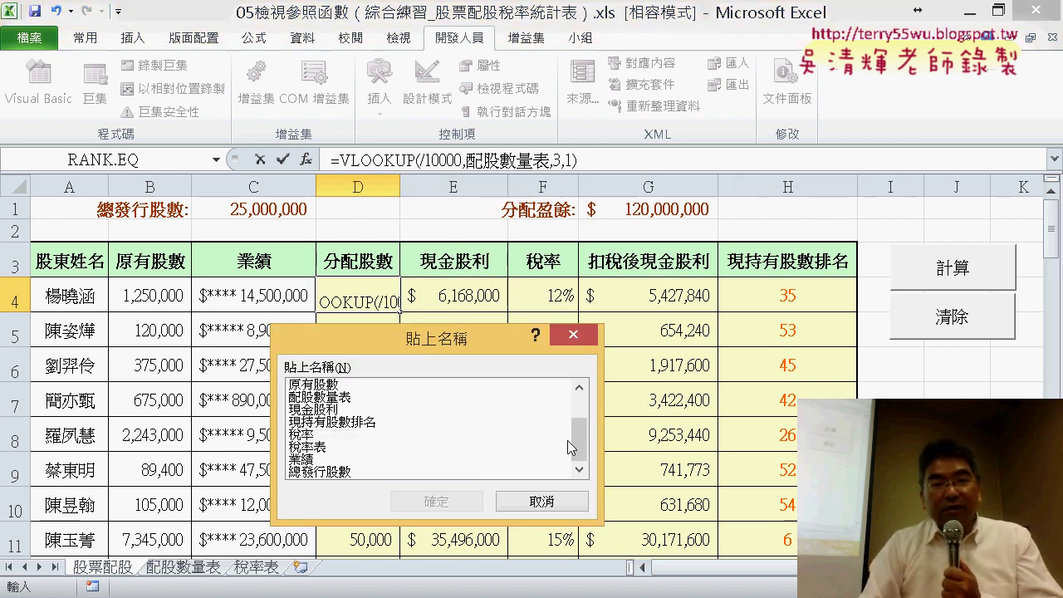
double_click(315, 459)
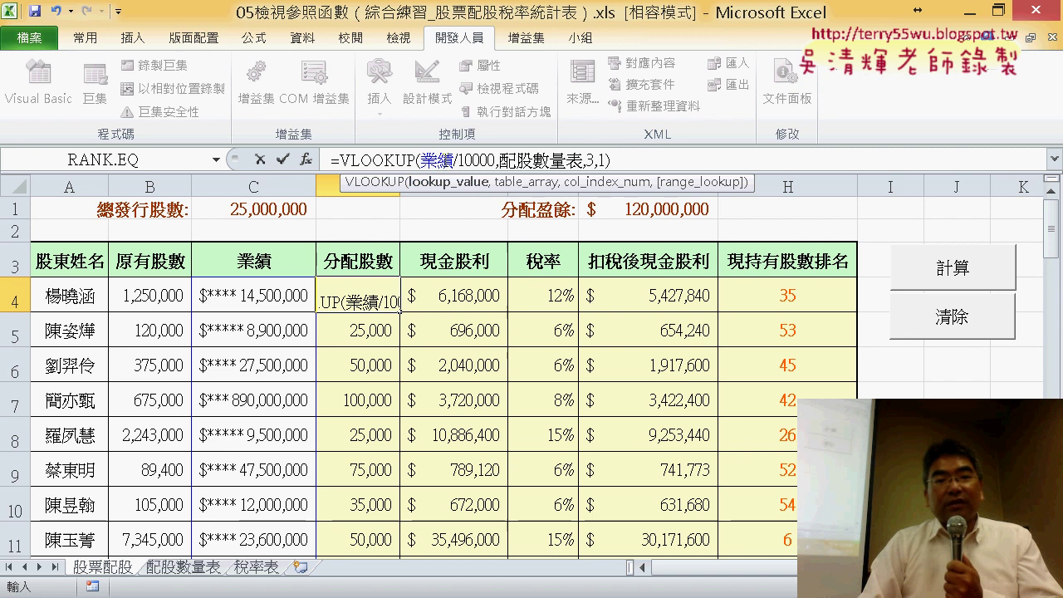
click(283, 158)
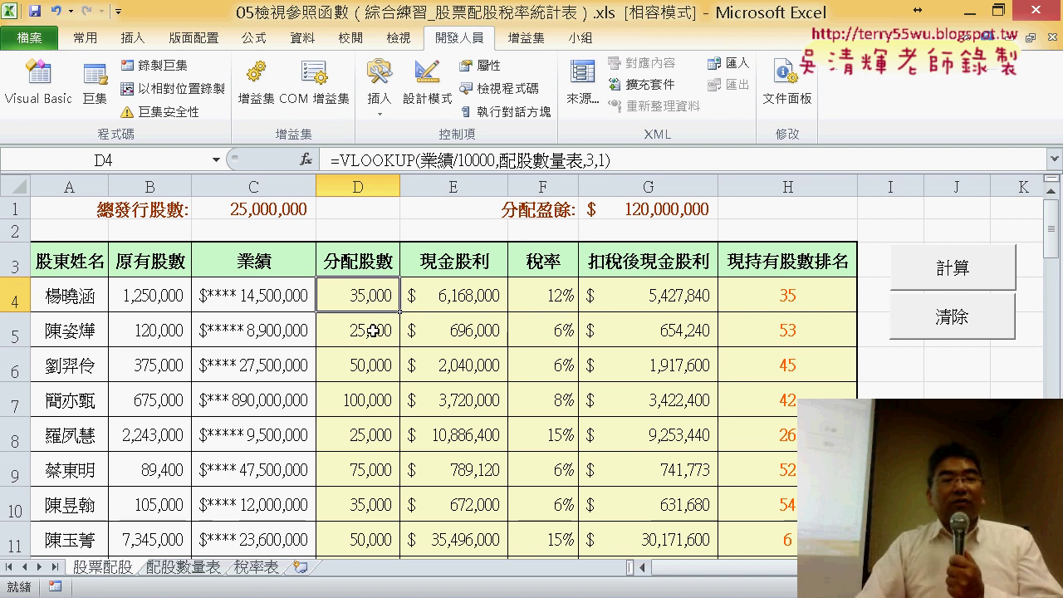
Step: Fill the D4 VLOOKUP formula down column D and check D4–D6 and the H4 RANK.EQ formula
double_click(398, 314)
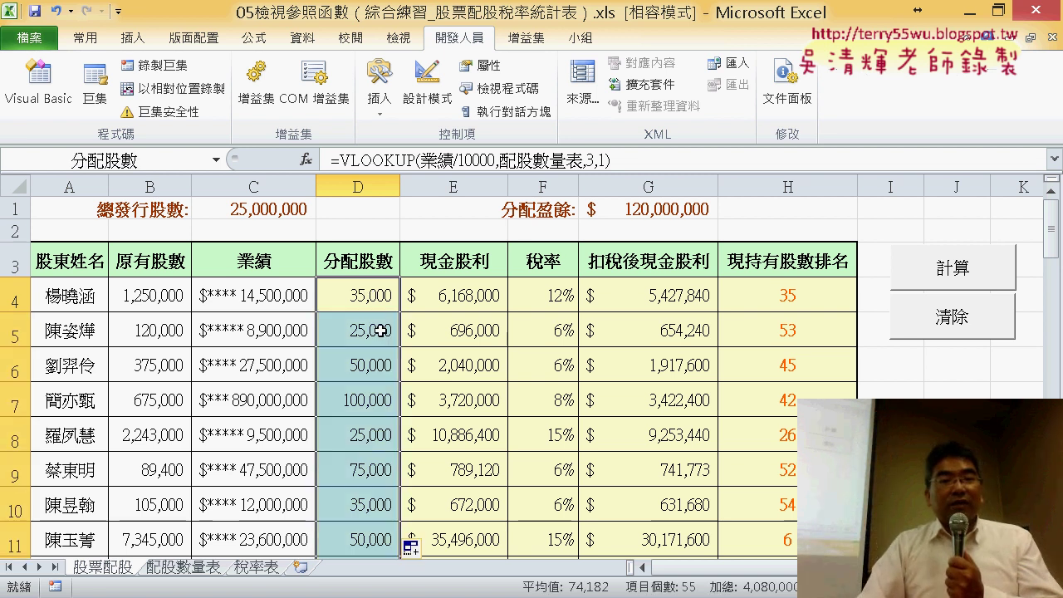
click(380, 330)
click(380, 297)
click(369, 329)
click(363, 372)
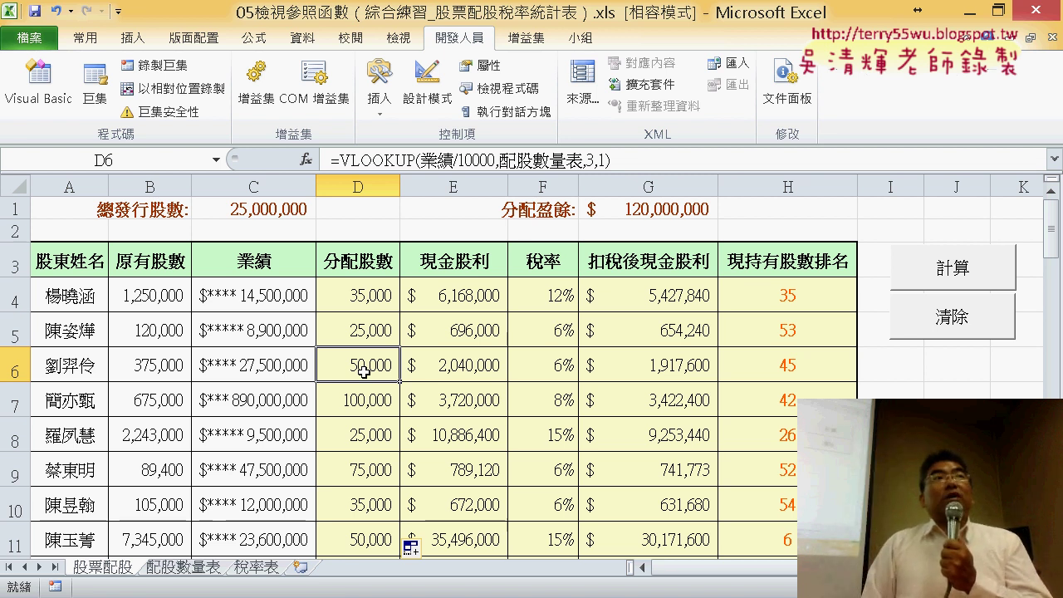
click(807, 303)
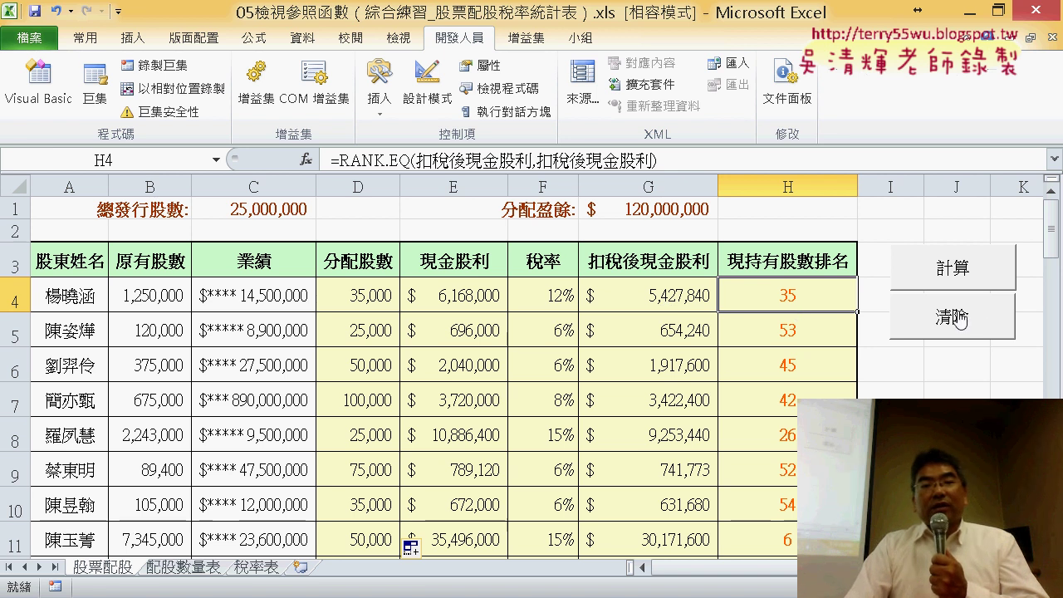
Step: Open the Visual Basic editor on Module1 and arrange its window and Project pane beside the sheet
click(60, 103)
scroll(449, 220, up, 2)
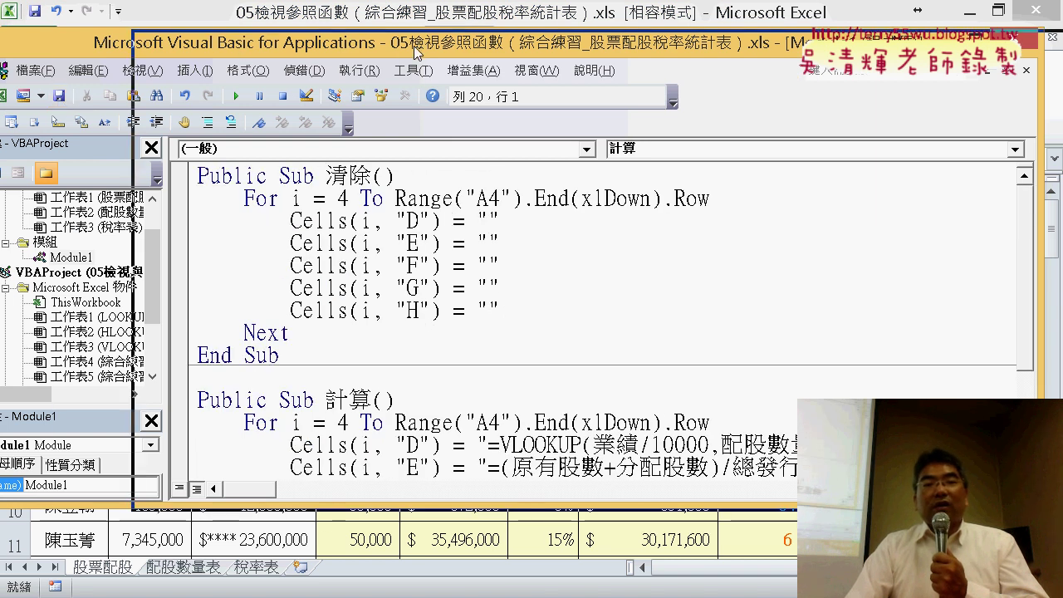
drag(241, 43, 428, 48)
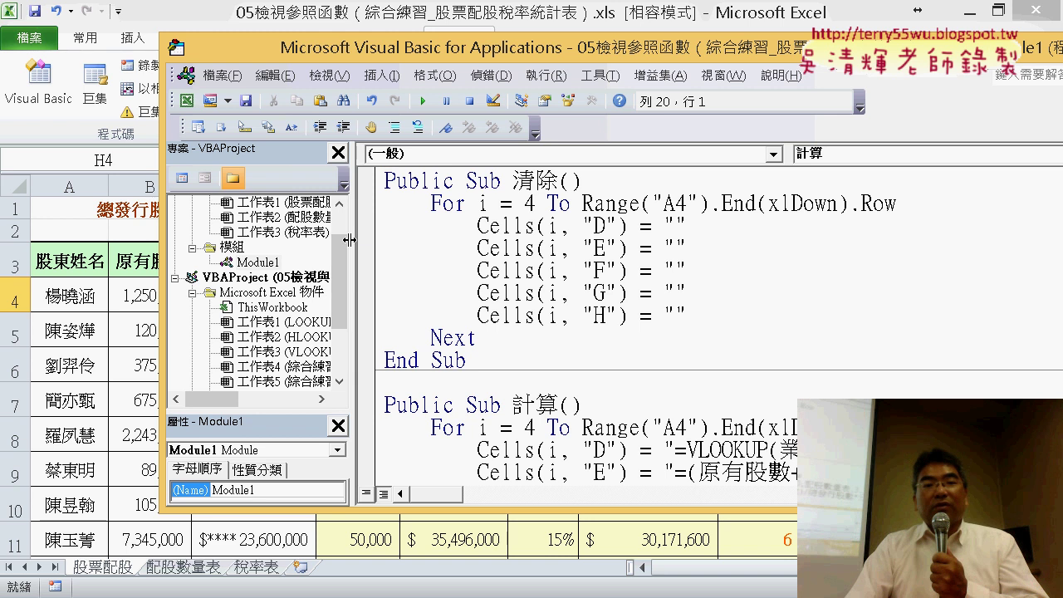
mouse_move(347, 240)
mouse_down()
mouse_move(434, 243)
mouse_move(431, 252)
mouse_move(523, 221)
mouse_up()
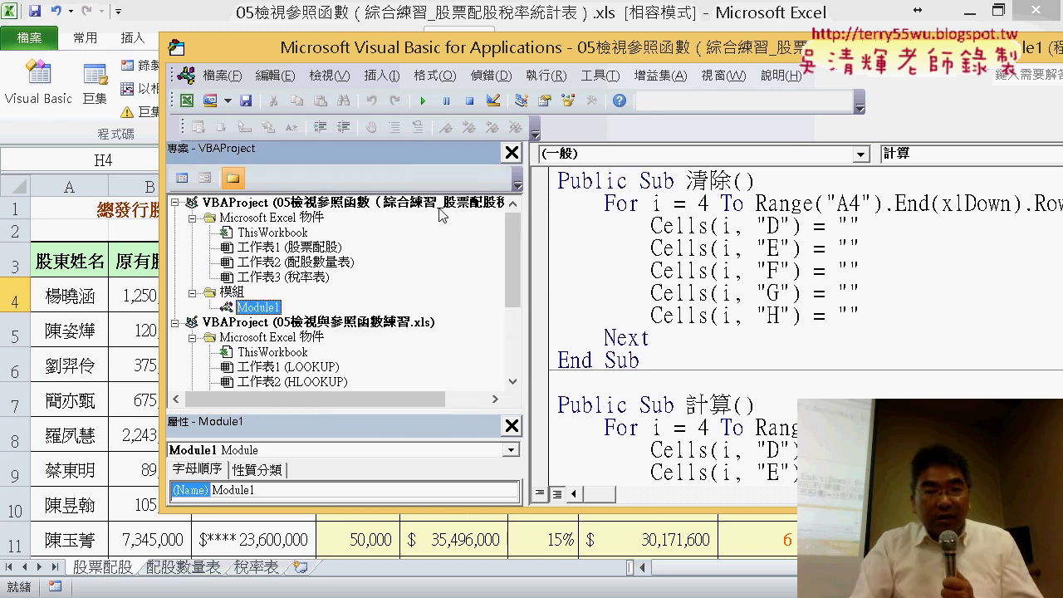
right_click(294, 262)
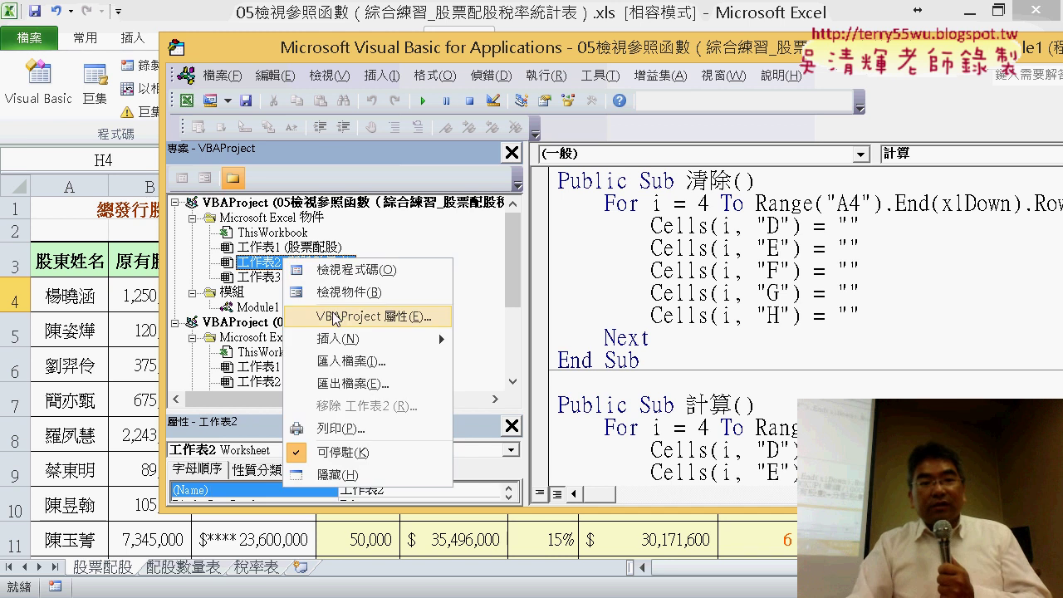
mouse_move(348, 339)
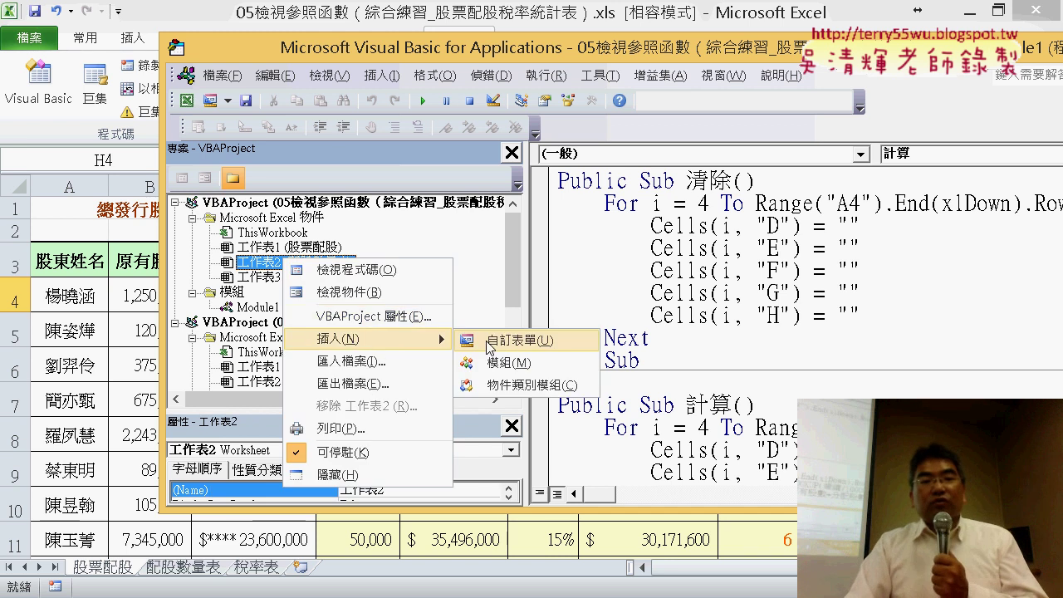
right_click(510, 49)
drag(433, 58, 338, 57)
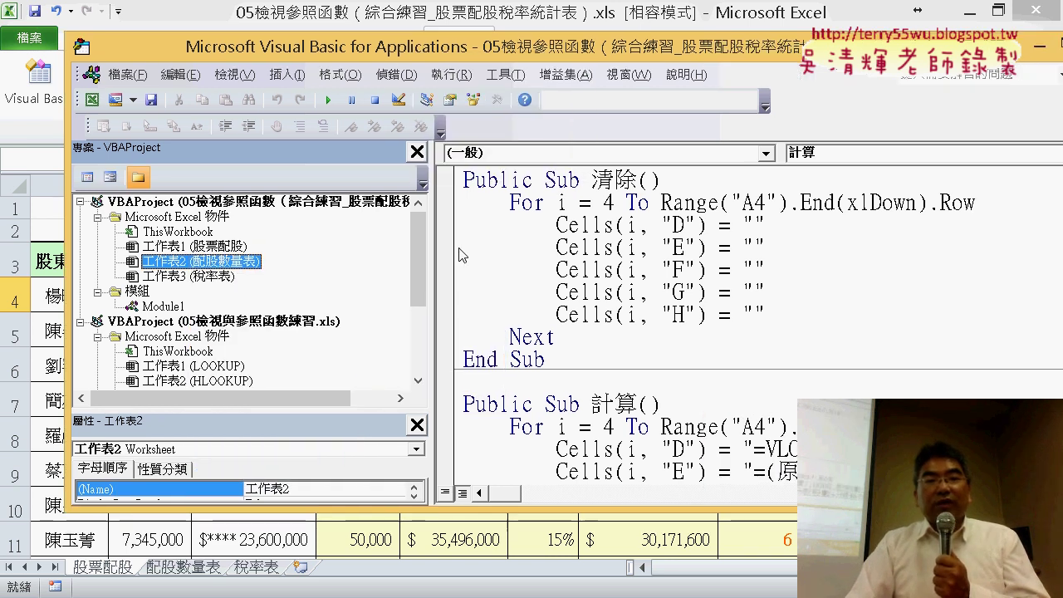
drag(283, 243, 223, 243)
click(297, 202)
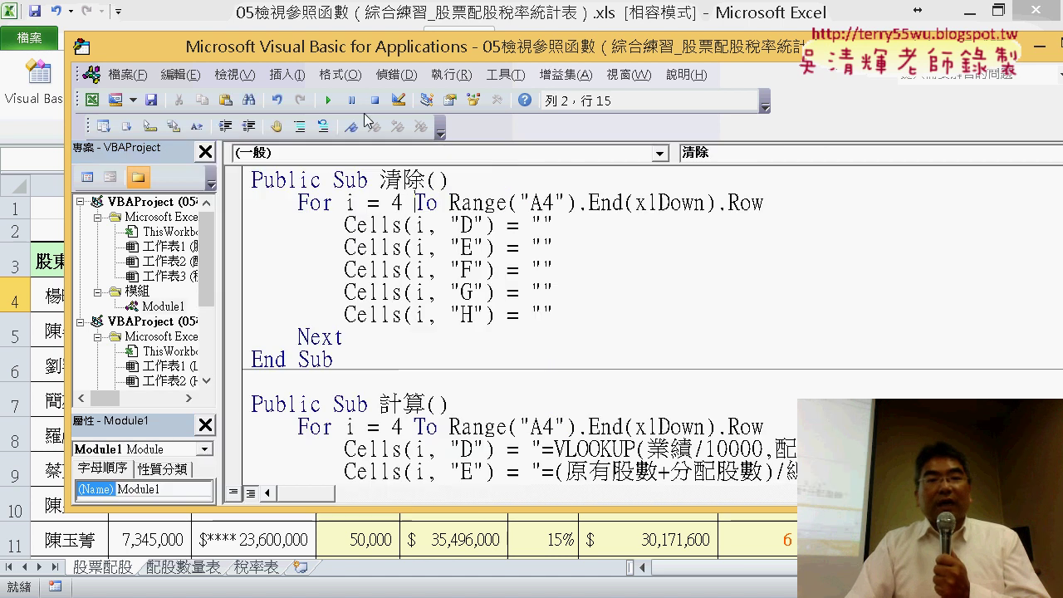
click(287, 74)
click(318, 96)
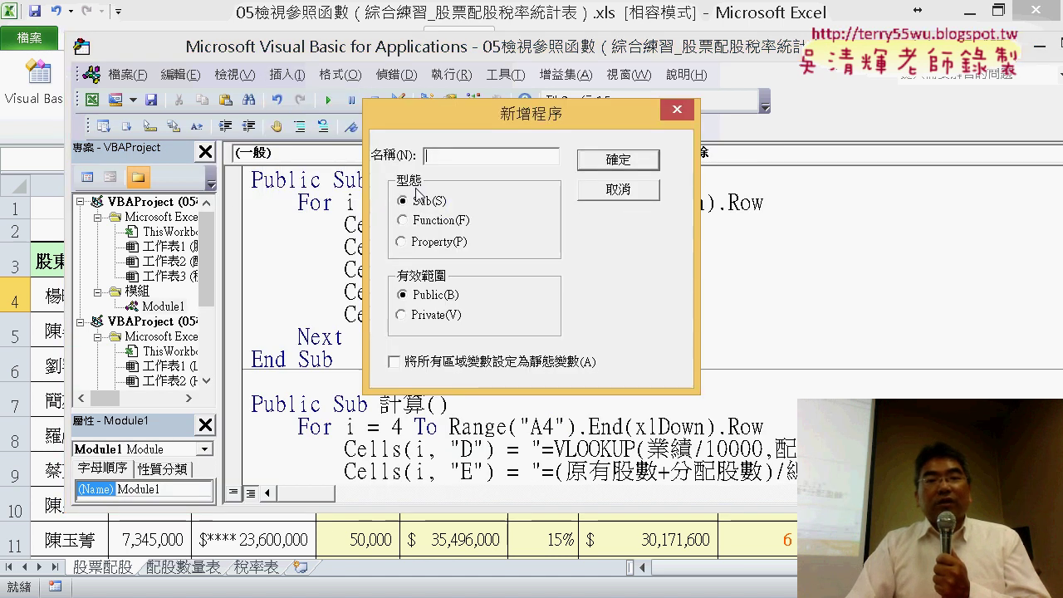
click(621, 192)
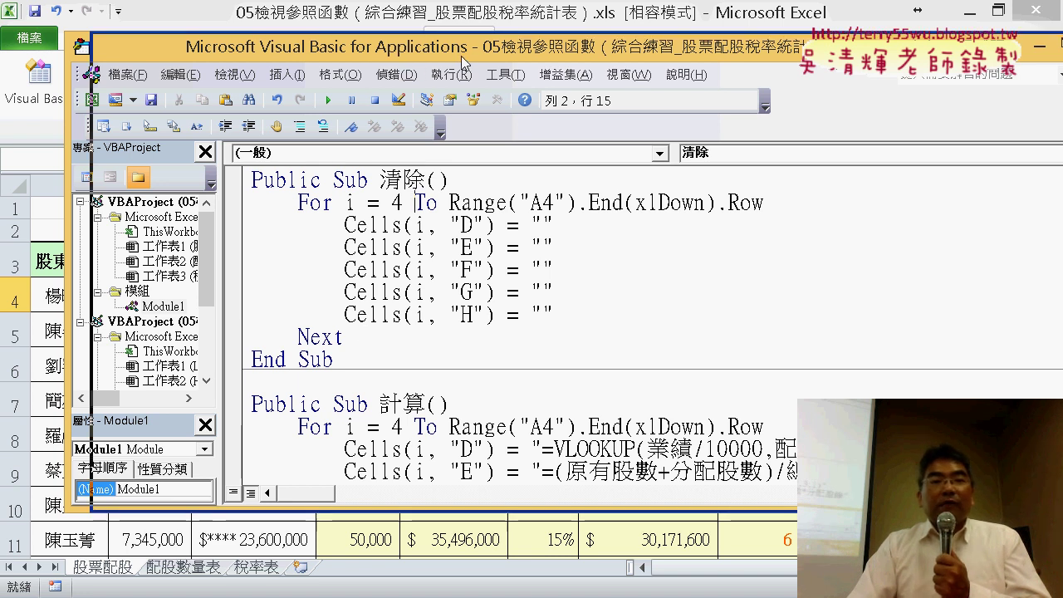
drag(415, 47, 583, 44)
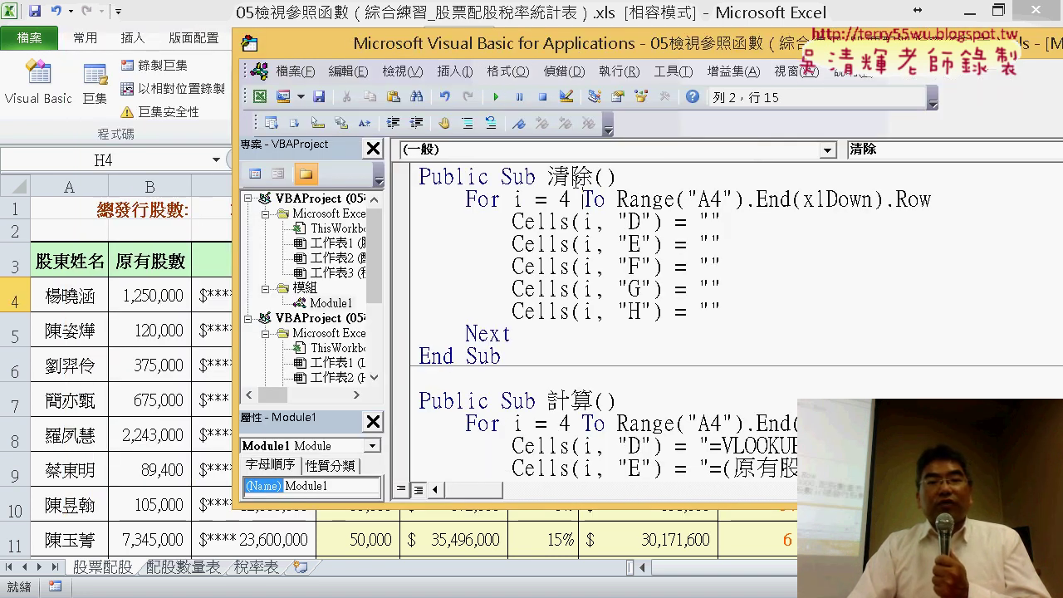
drag(617, 199, 931, 199)
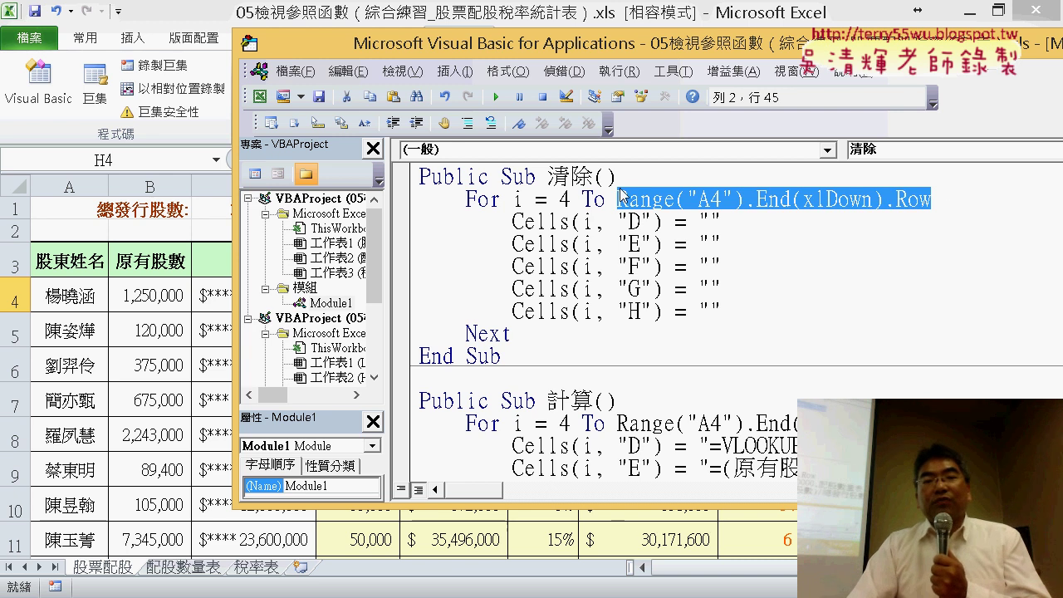
drag(508, 45, 790, 58)
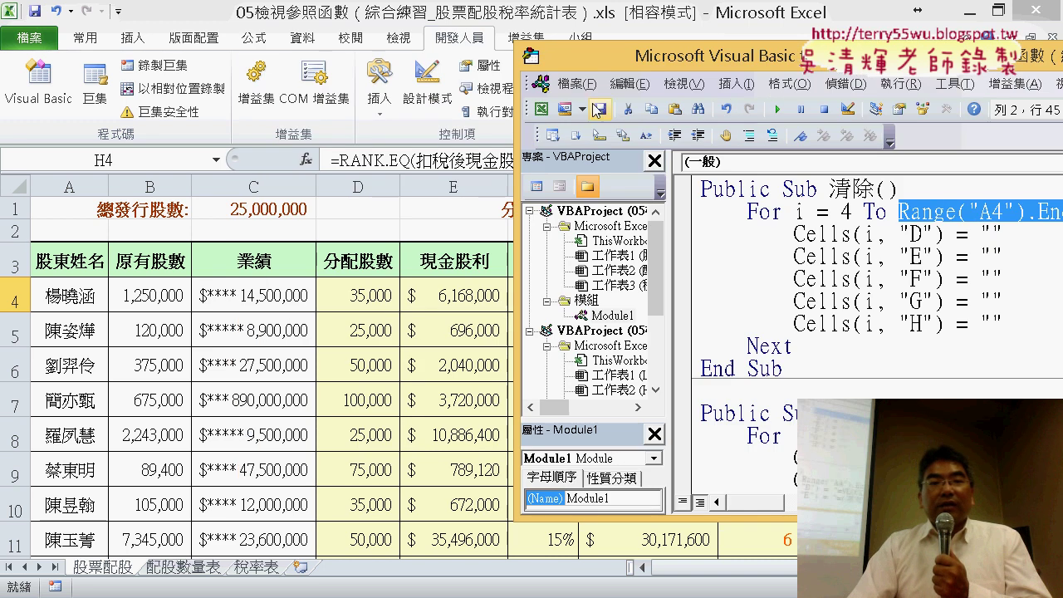
drag(596, 56, 486, 244)
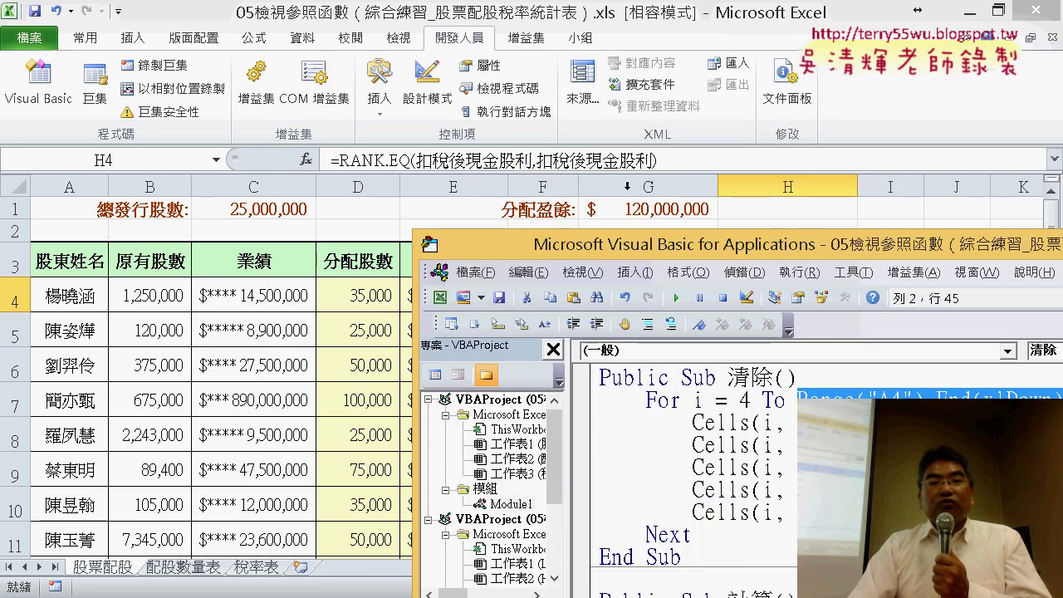
mouse_move(645, 251)
mouse_down()
mouse_move(455, 72)
mouse_move(481, 340)
mouse_up()
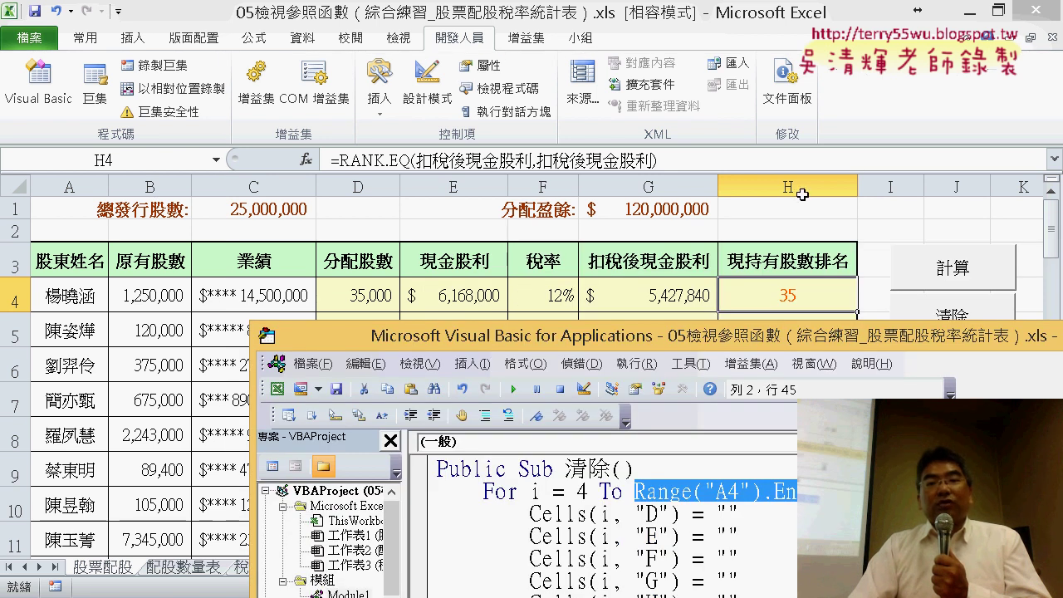
drag(671, 342, 550, 94)
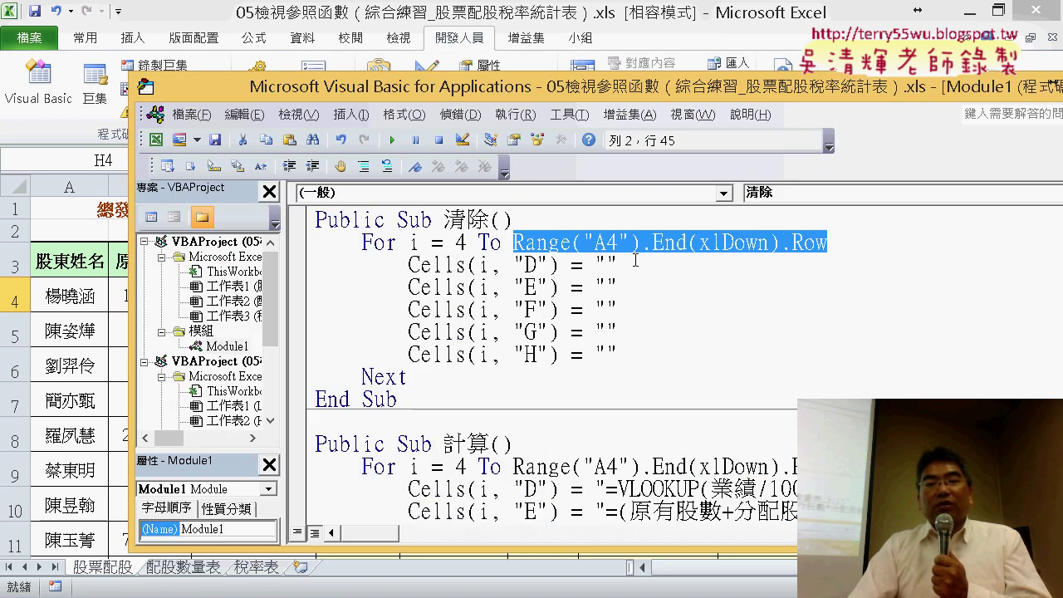
click(537, 264)
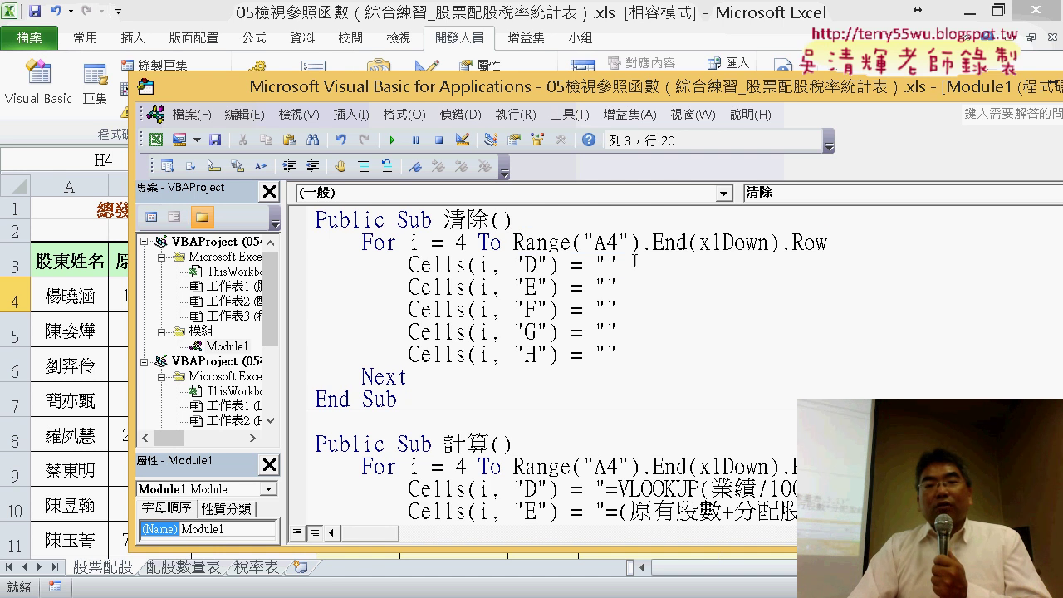
drag(616, 267, 616, 284)
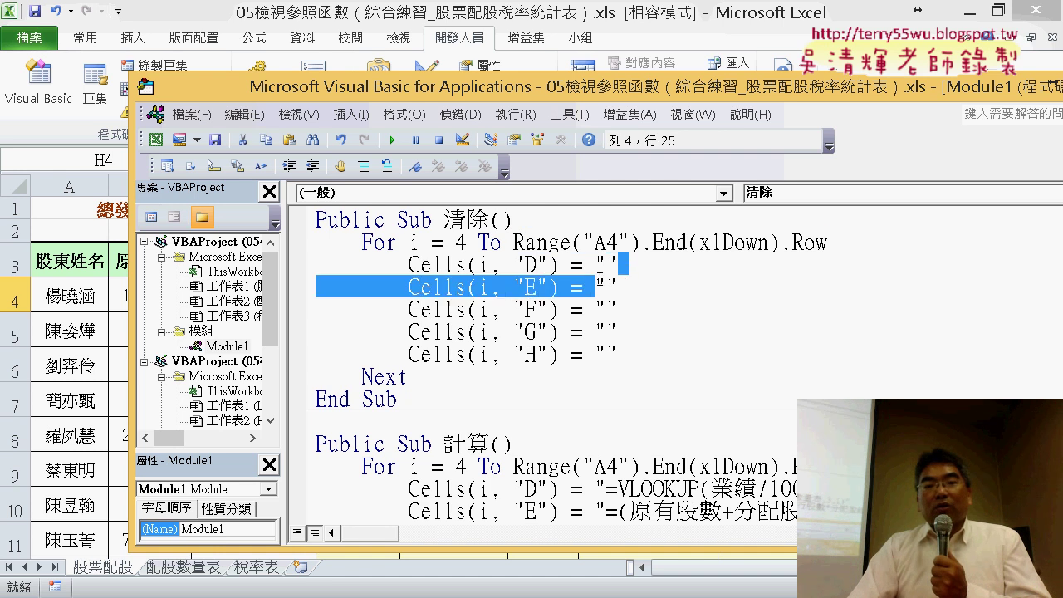
click(626, 311)
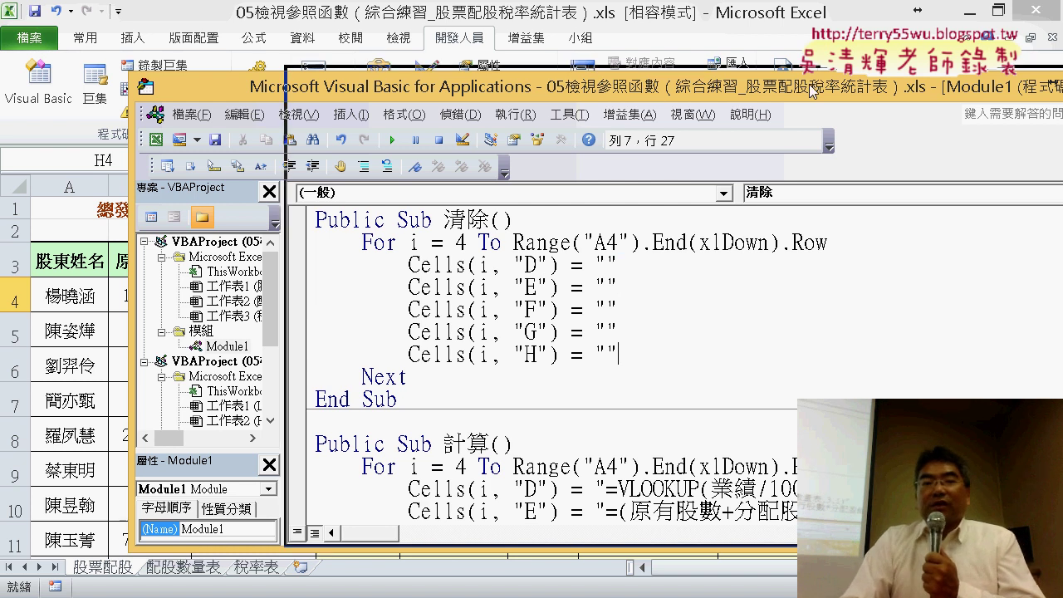
drag(504, 86, 852, 86)
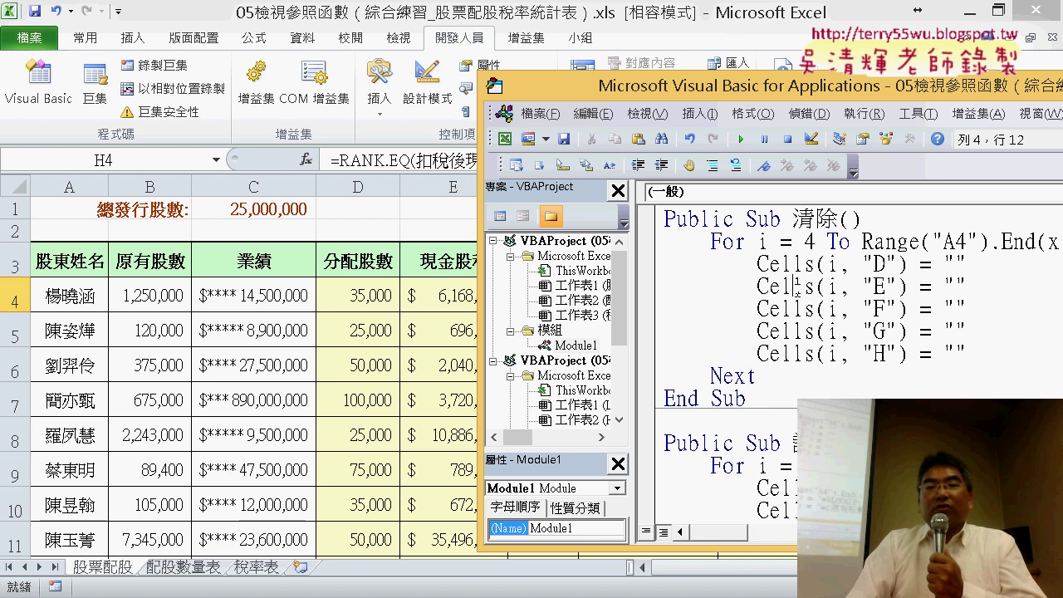
Step: Run 清除 to empty D–H, then delete the VLOOKUP formula from 計算's Cells(i,"D") line
click(742, 141)
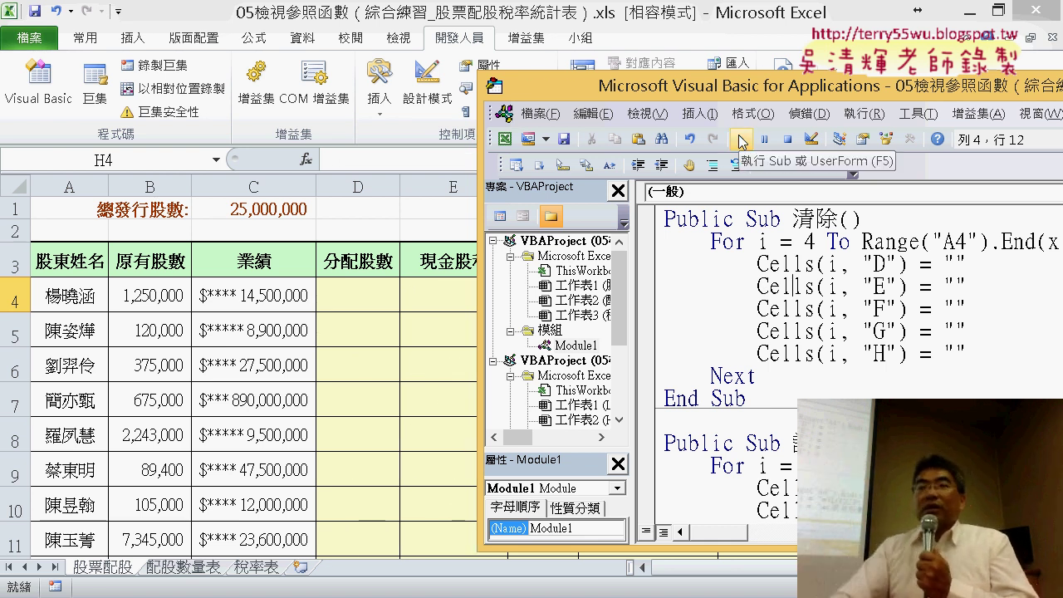
drag(711, 93, 240, 78)
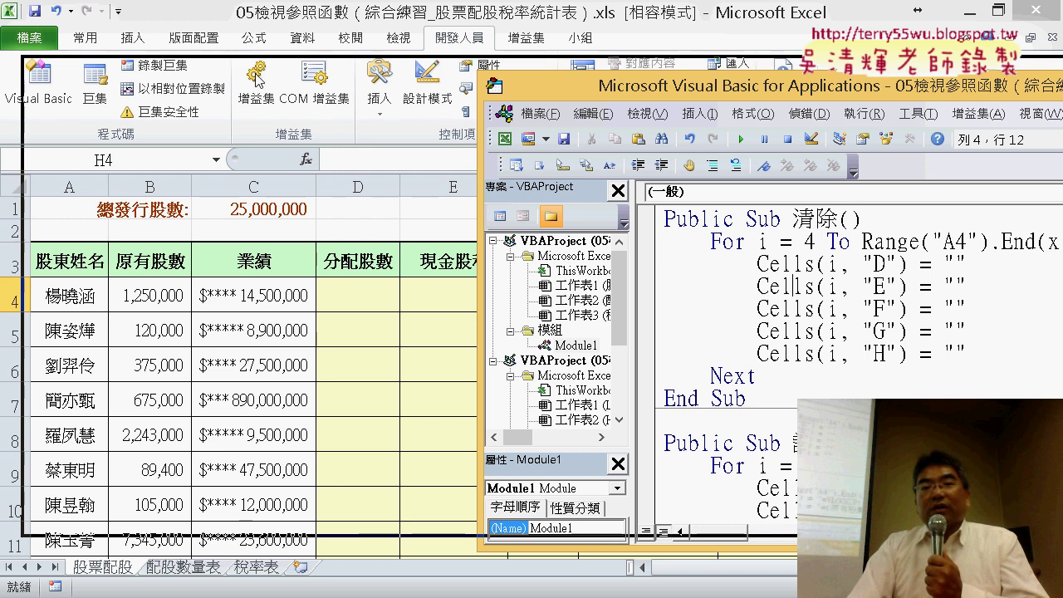
scroll(350, 357, down, 3)
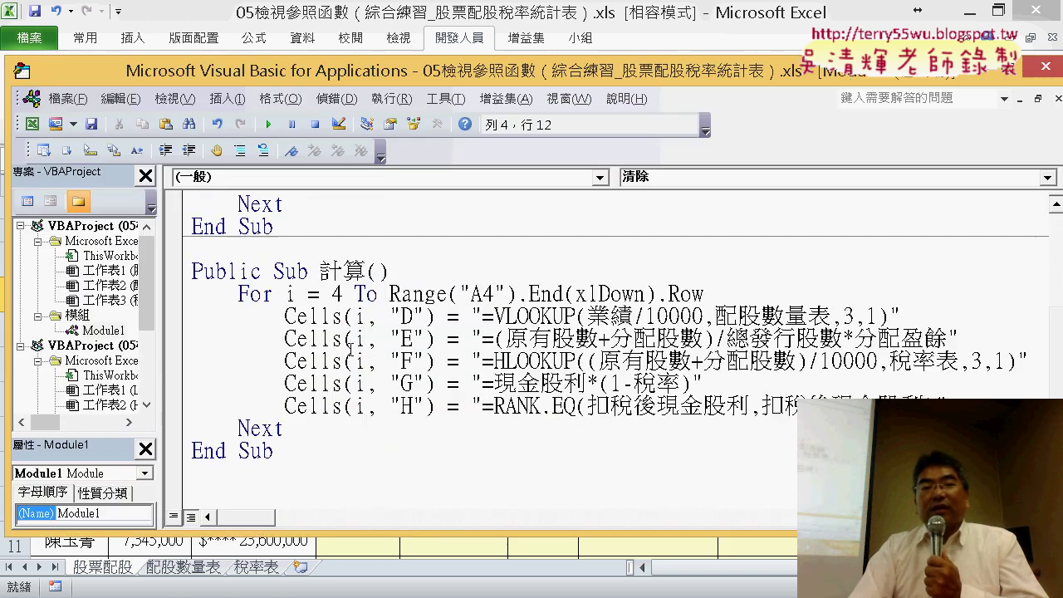
scroll(302, 265, up, 2)
scroll(302, 268, up, 1)
scroll(332, 315, down, 2)
scroll(371, 370, down, 1)
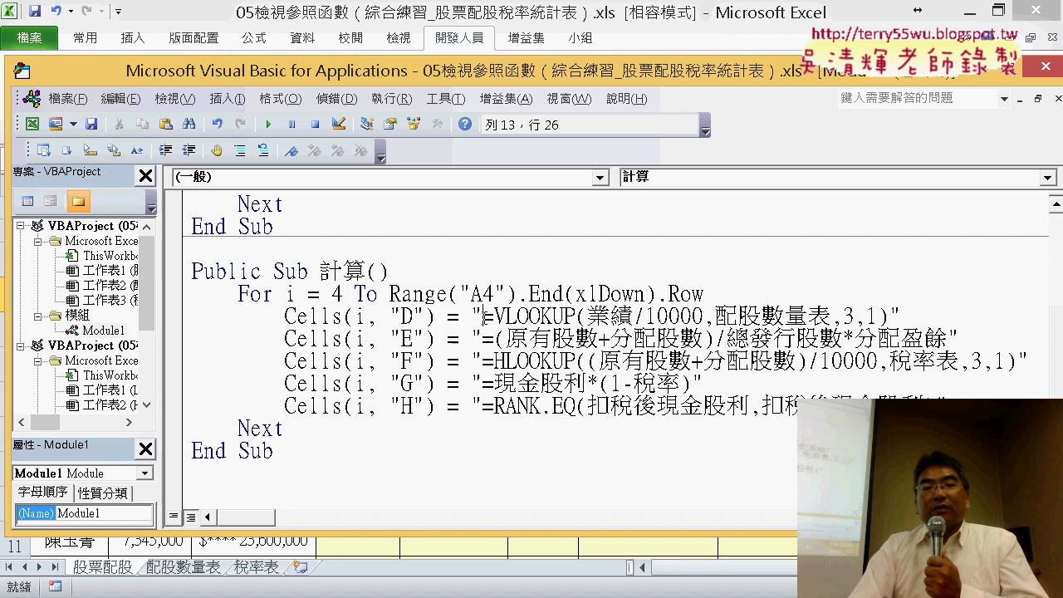
drag(483, 317, 892, 316)
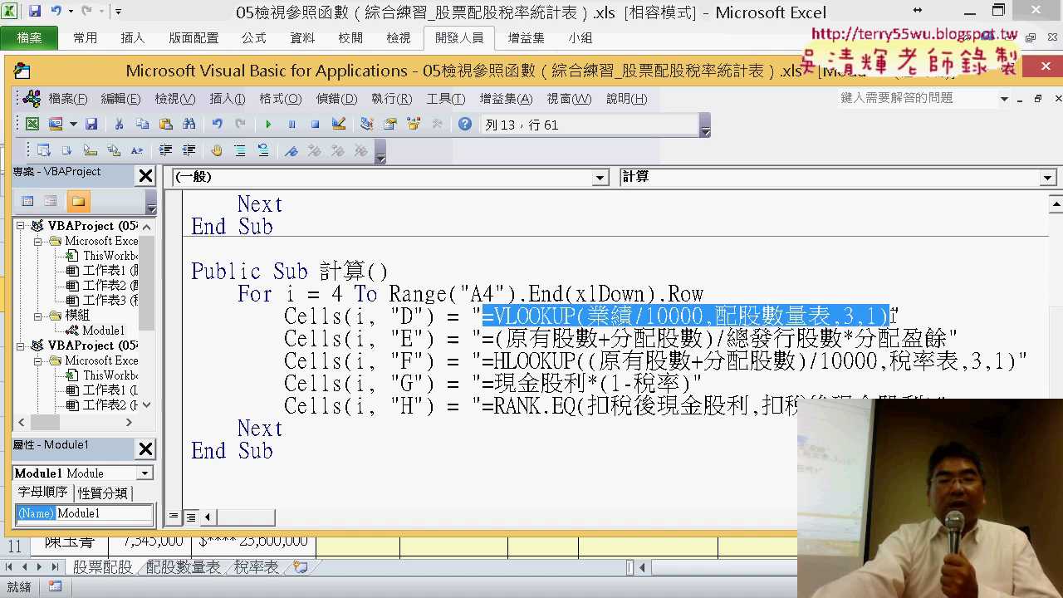
key(Delete)
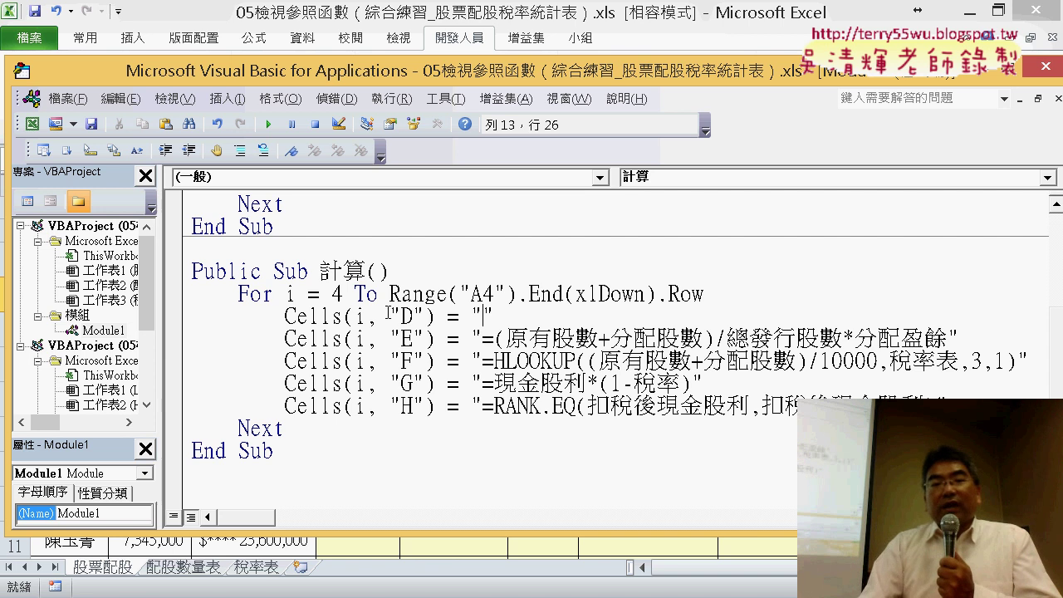
Step: Run 計算, paste the VLOOKUP formula back into its column D line, and rerun 計算
click(557, 10)
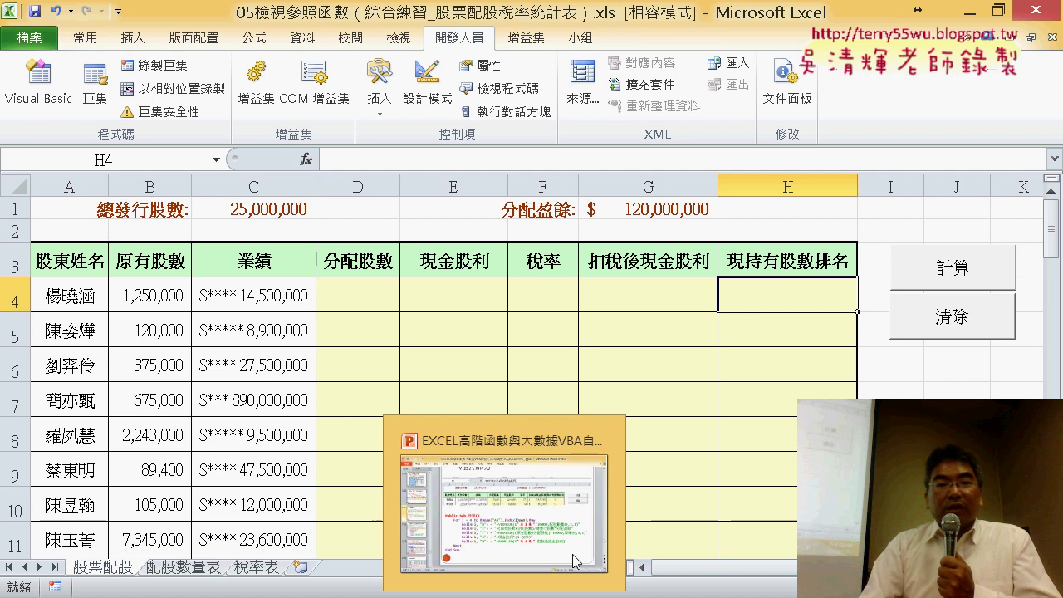
click(952, 270)
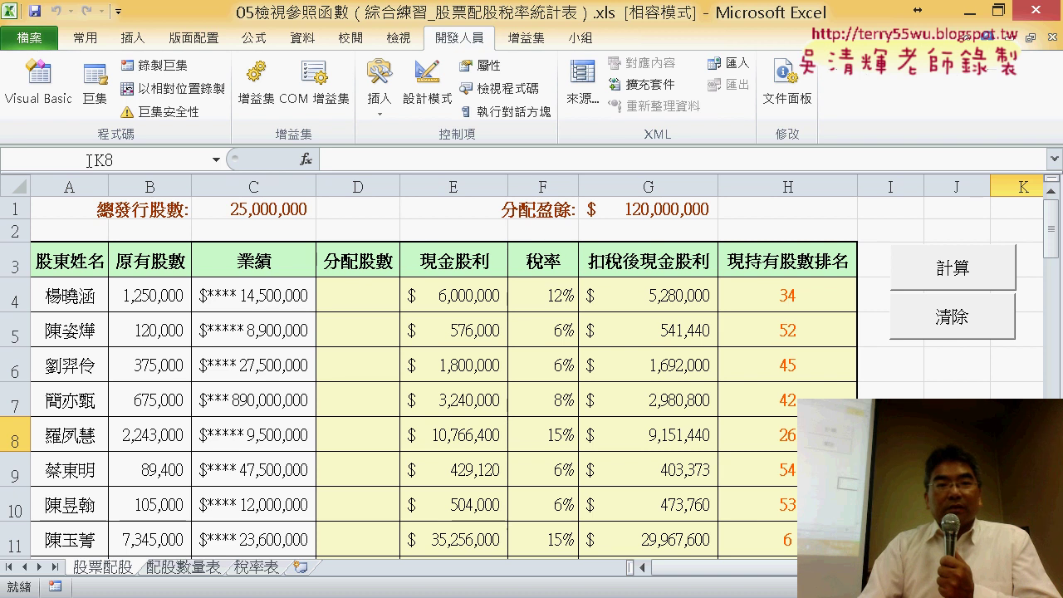
click(38, 83)
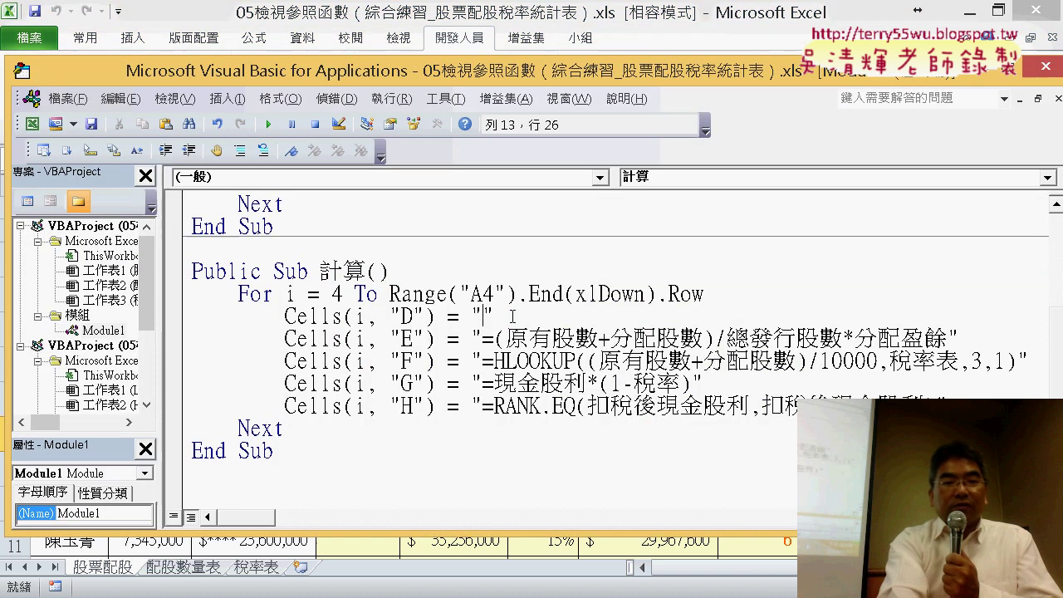
text(=VLOOKUP(業績/10000,配股數量表,3,1))
click(545, 44)
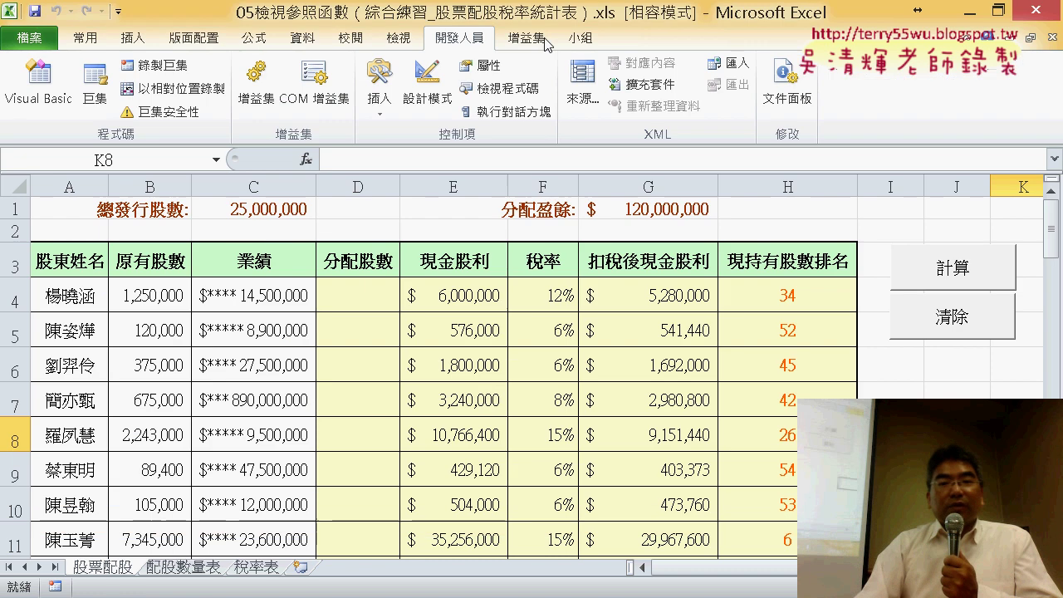
click(967, 278)
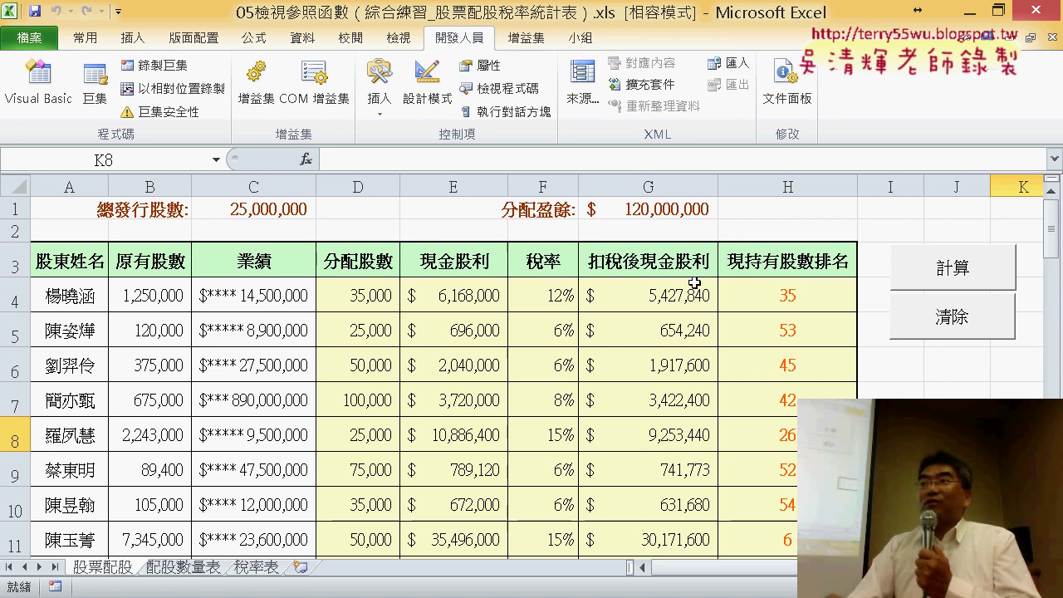
Step: Copy D4's VLOOKUP formula text from the formula bar and return to the VBA editor
click(363, 297)
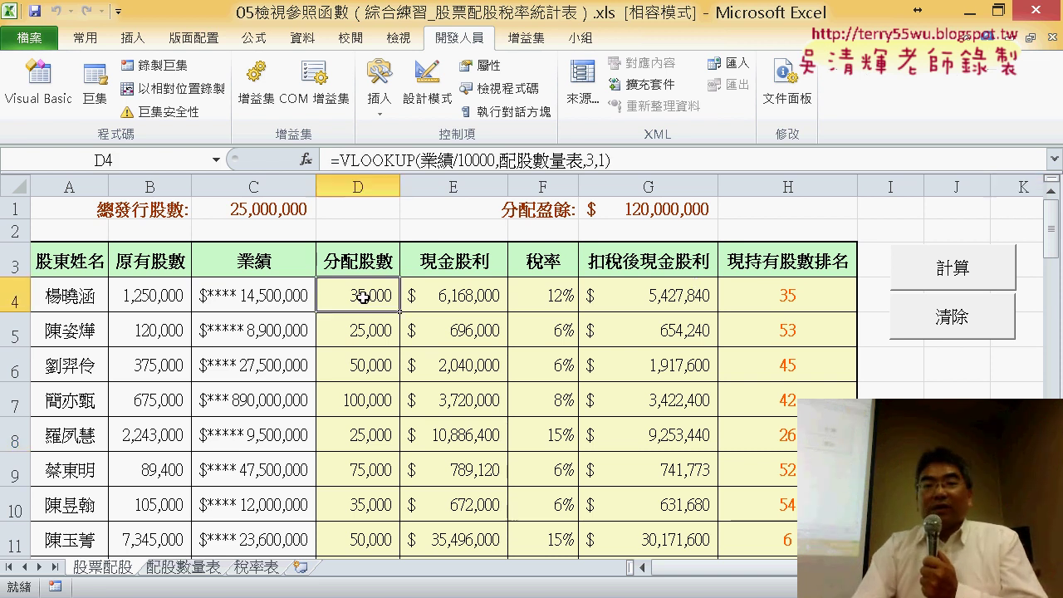
drag(626, 158, 330, 160)
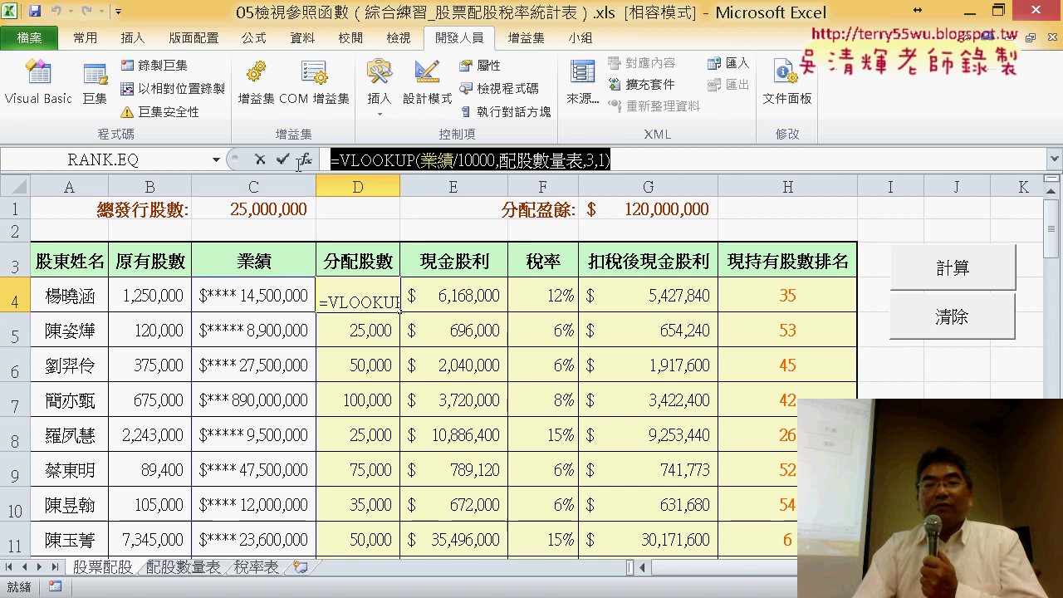
right_click(423, 154)
click(470, 183)
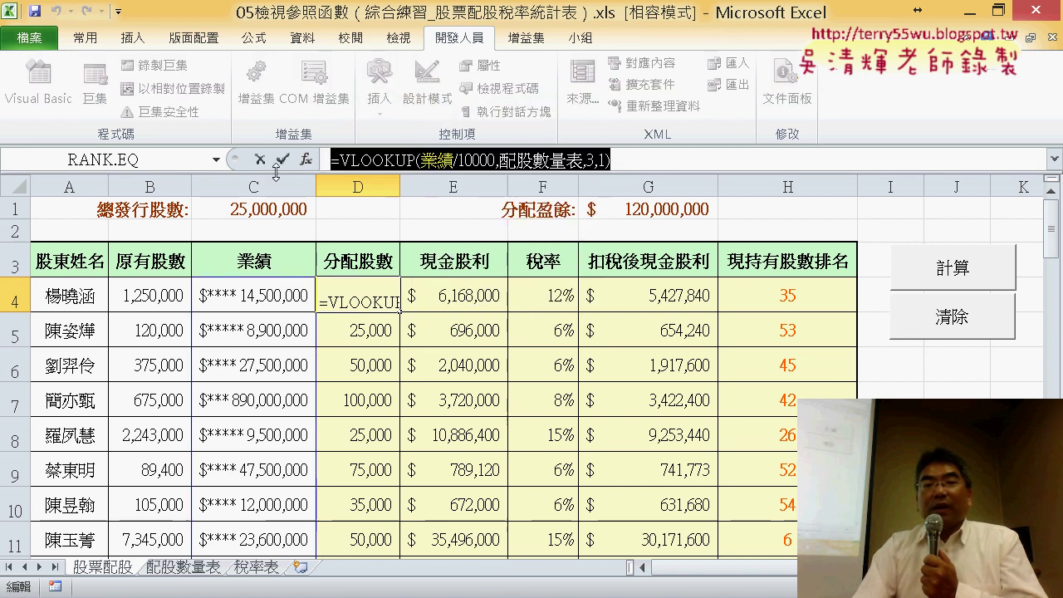
key(Escape)
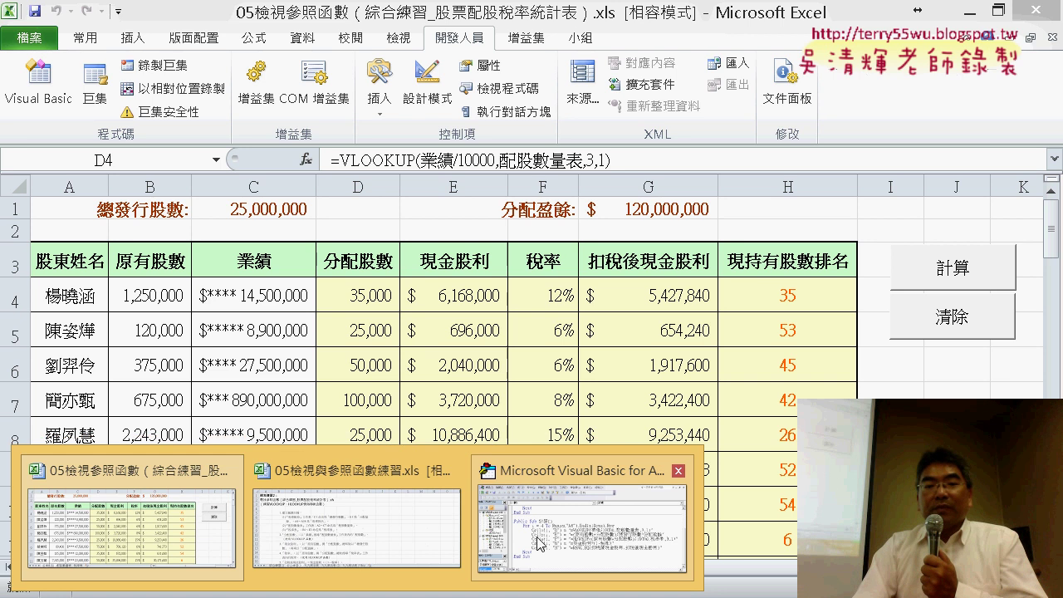
click(581, 506)
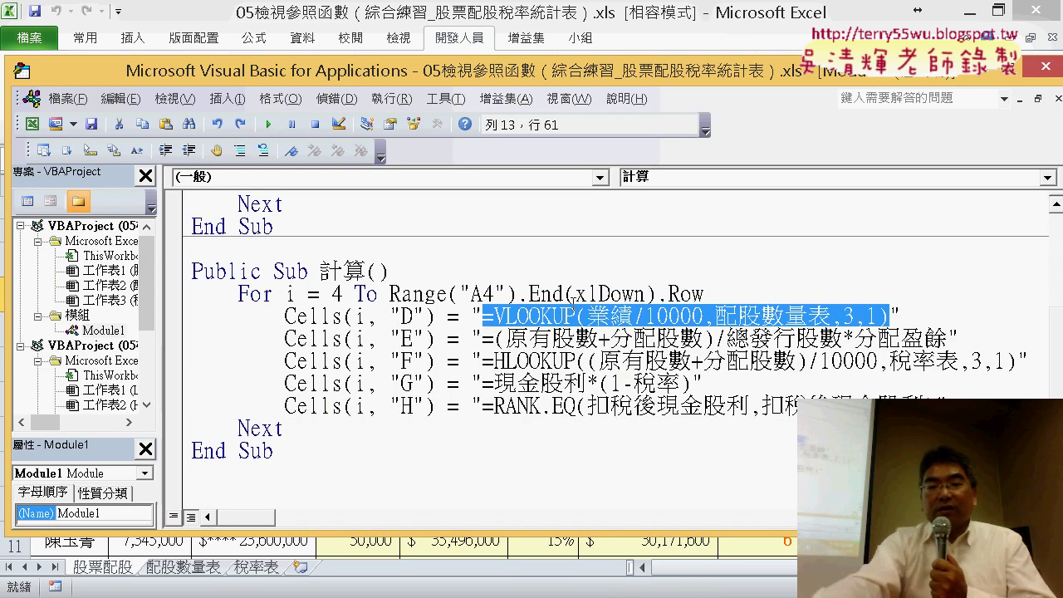
key(Delete)
key(ctrl+v)
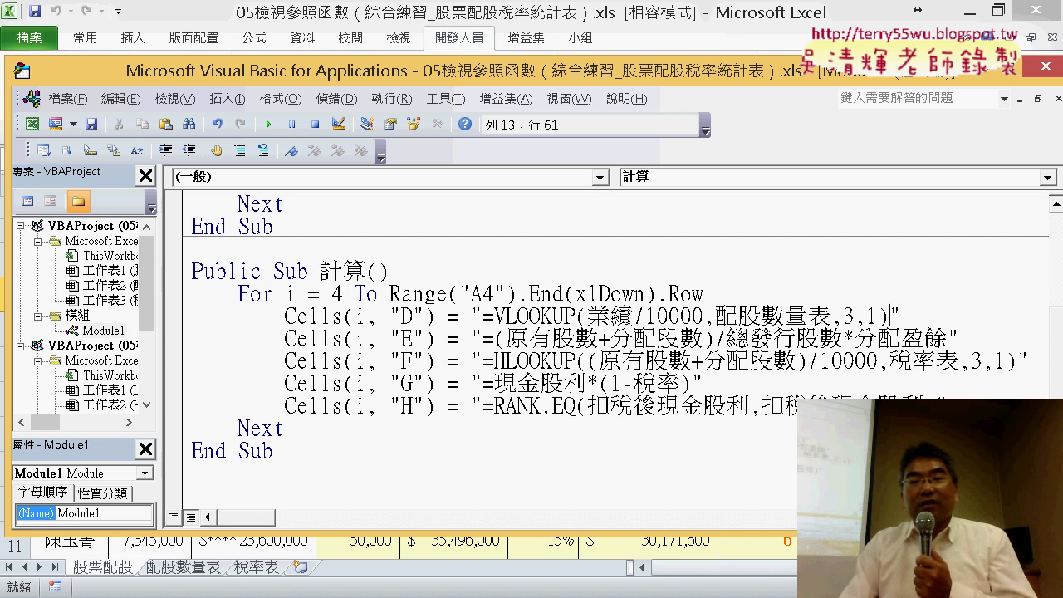
drag(635, 315, 591, 314)
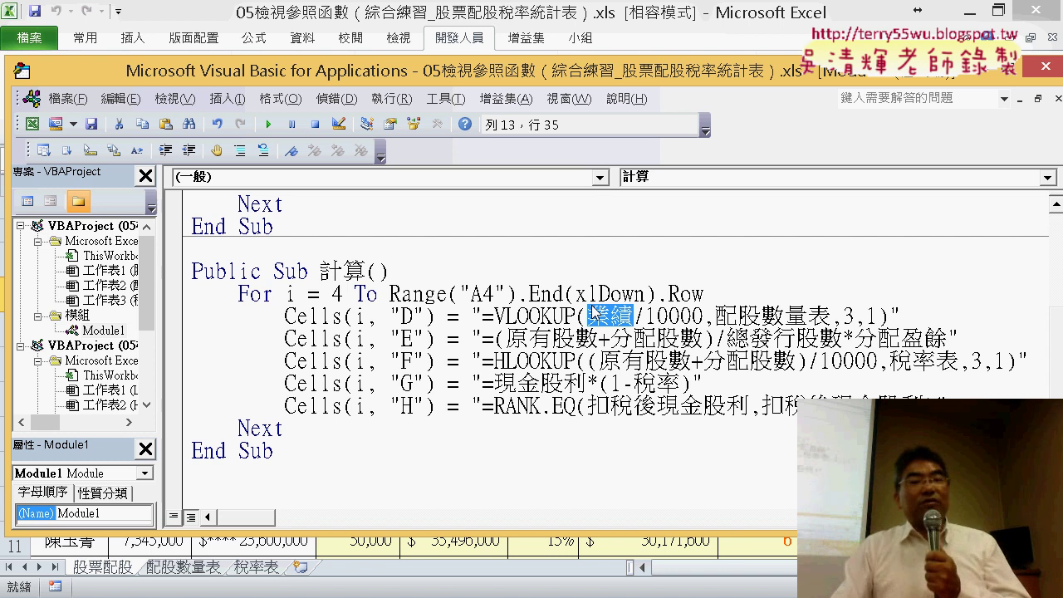
key(Down)
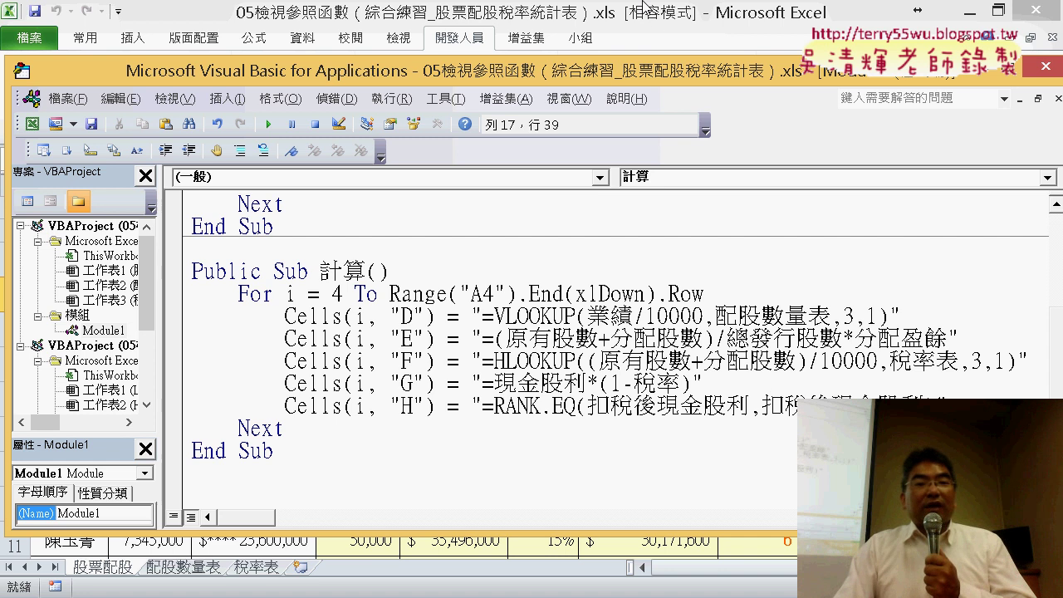
Step: Comment out the 清除 macro's For…Next clearing loop and add an indented line before End Sub
scroll(633, 362, up, 2)
scroll(633, 362, up, 1)
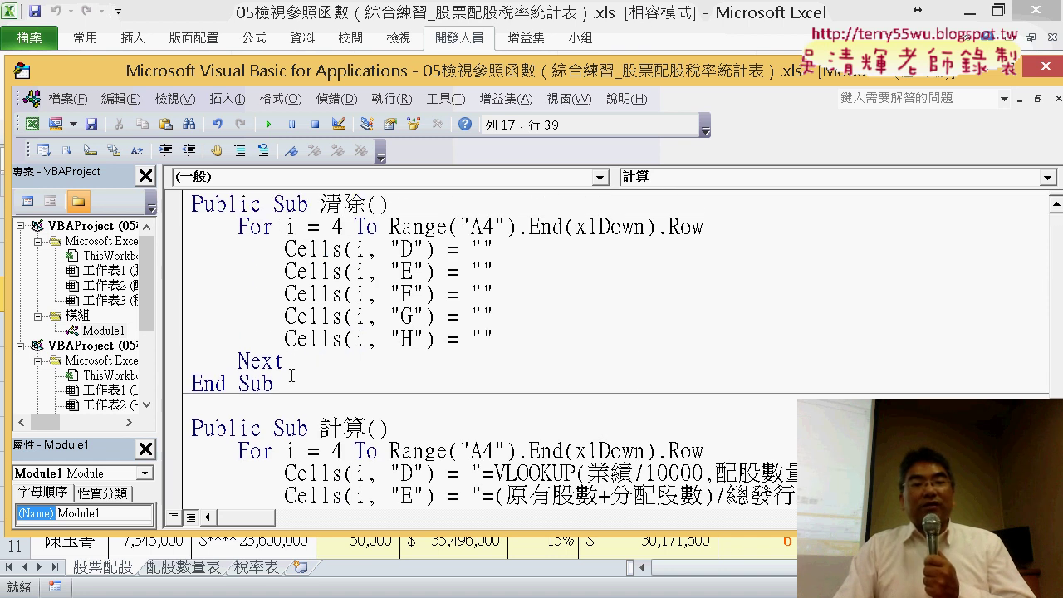
drag(285, 365, 191, 225)
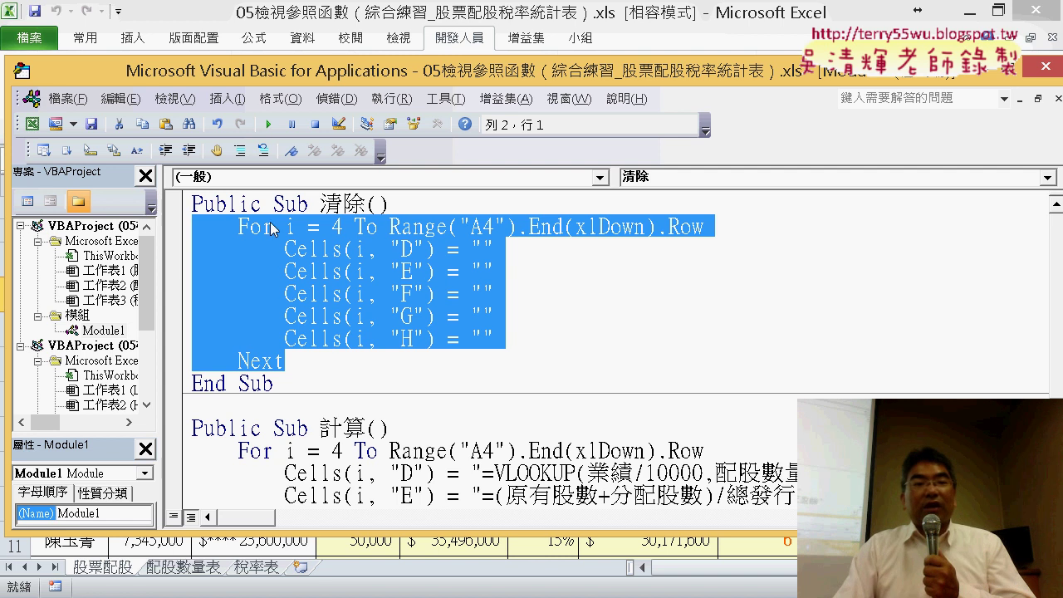
click(235, 152)
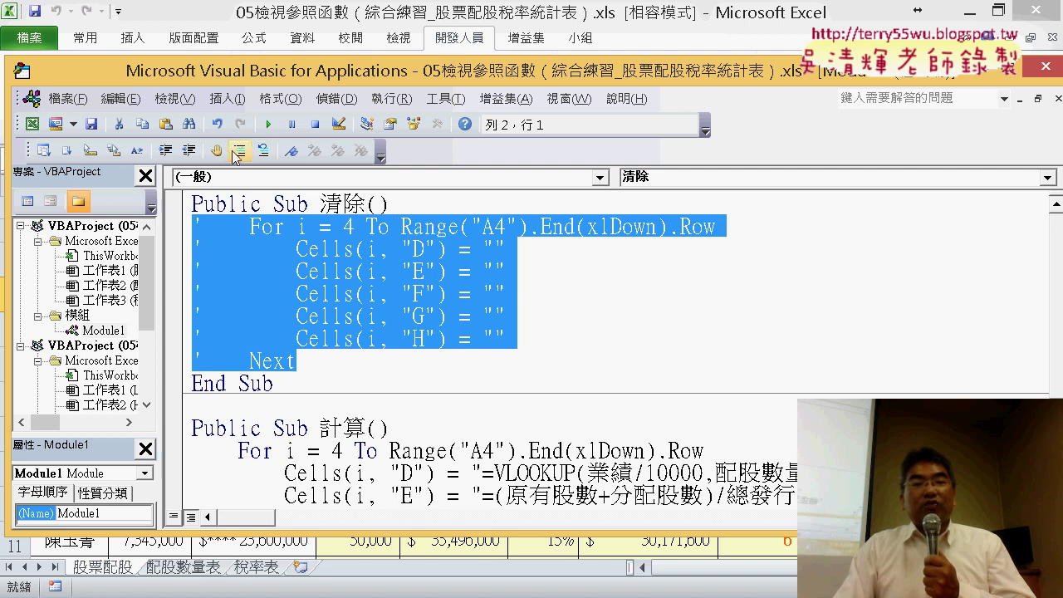
click(304, 367)
key(Return)
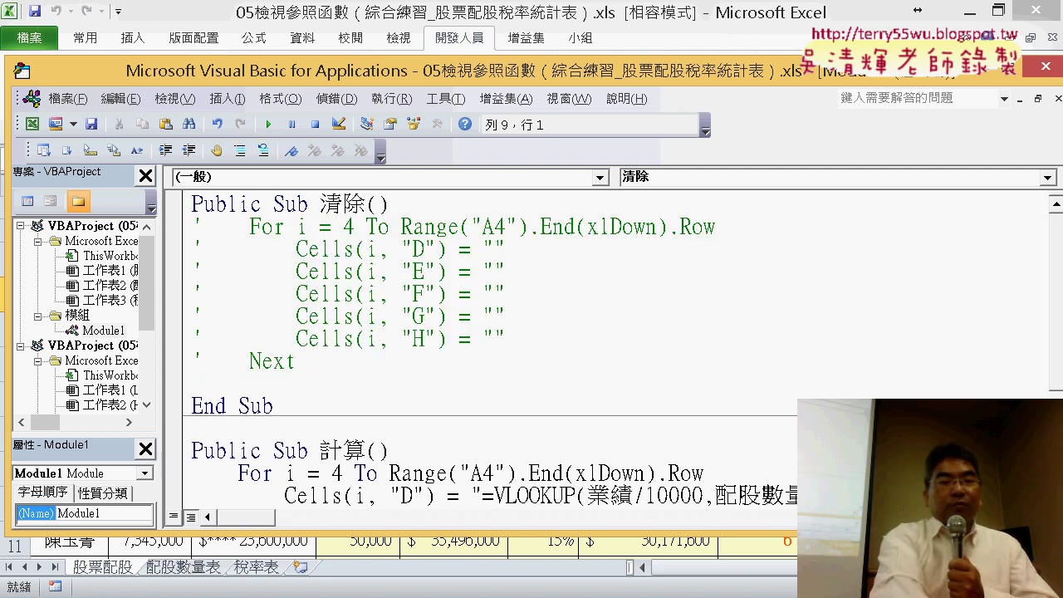
key(Tab)
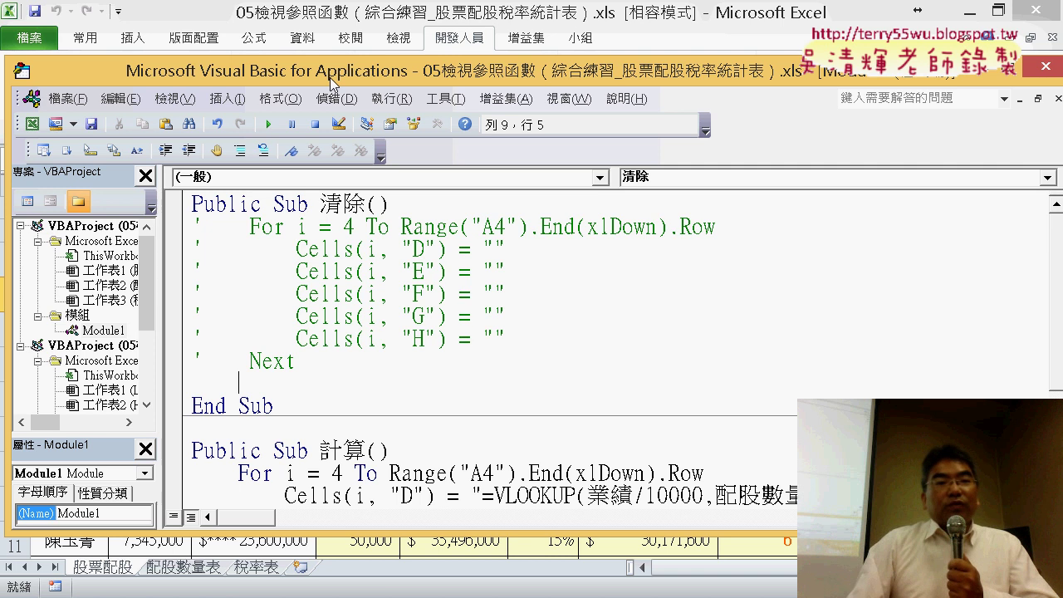
Step: Start the new line as Range("D4:H" & …, dismissing the compile error it triggers
drag(330, 77, 648, 80)
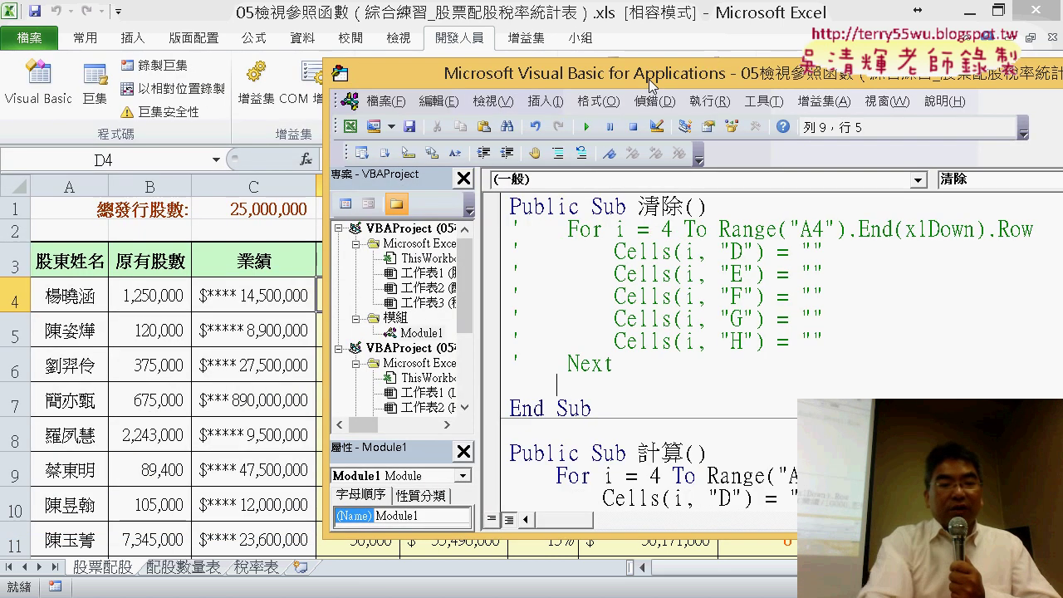
text(ran)
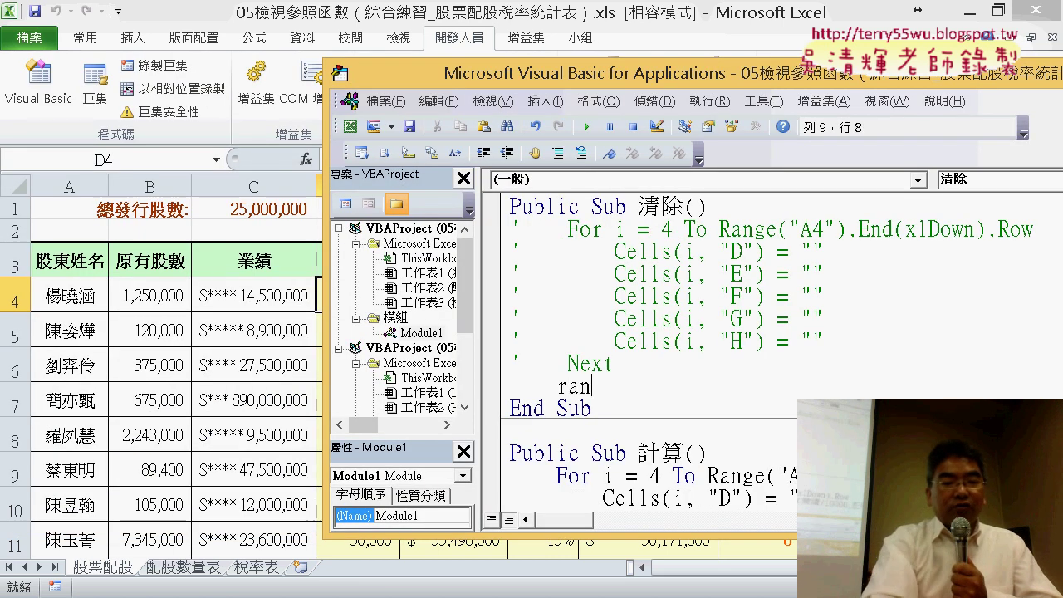
text(ge()
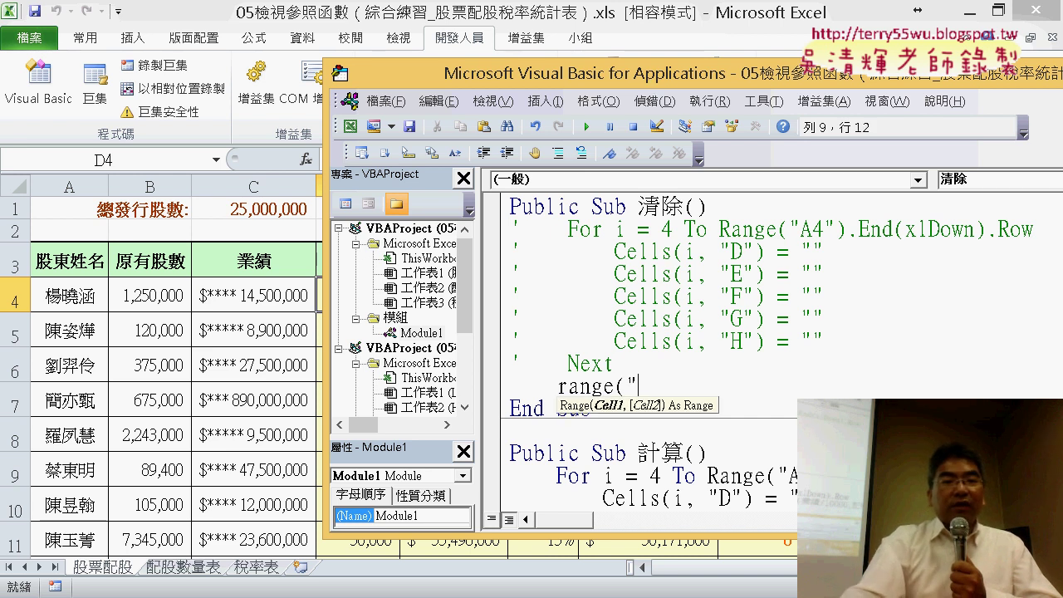
drag(610, 76, 773, 82)
text(D4)
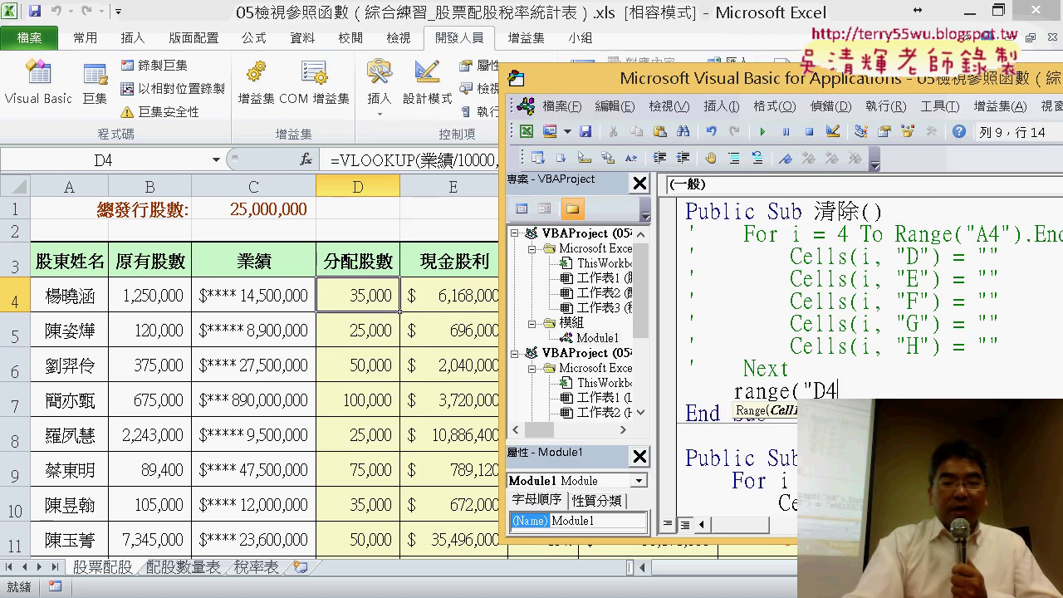
text(:)
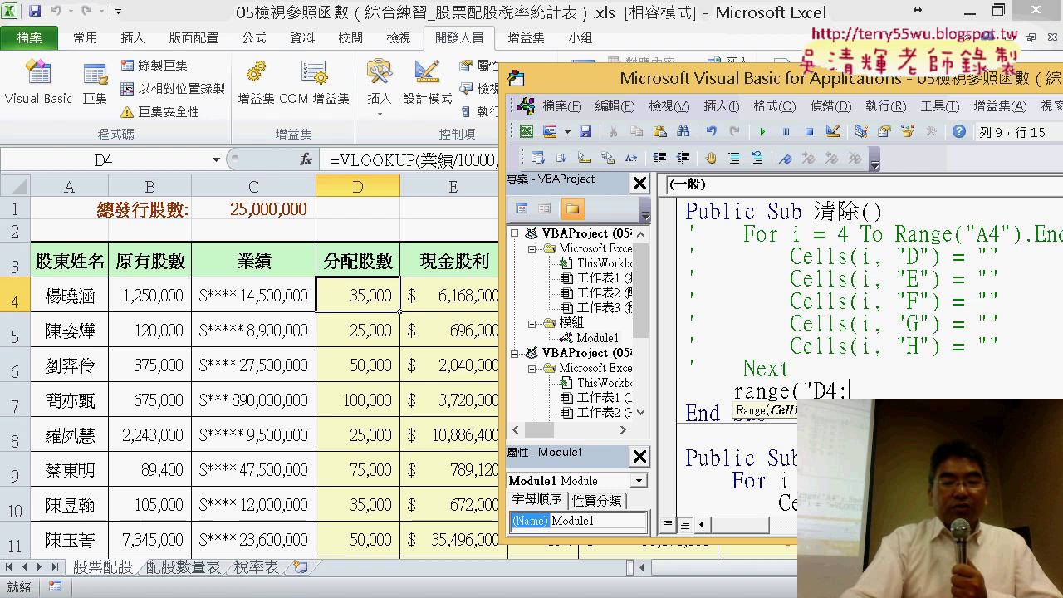
text(H")
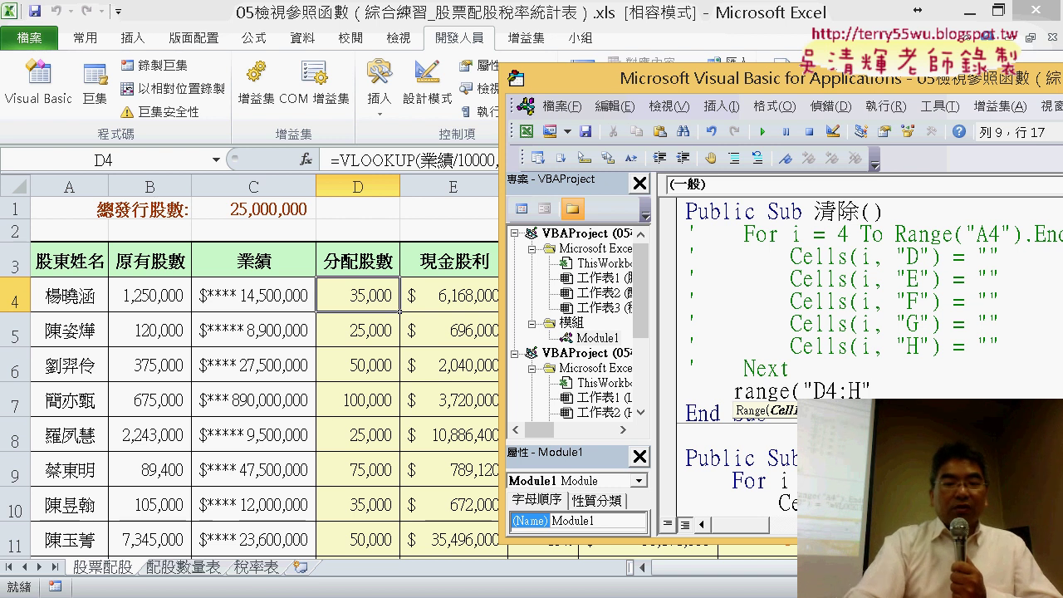
text( &)
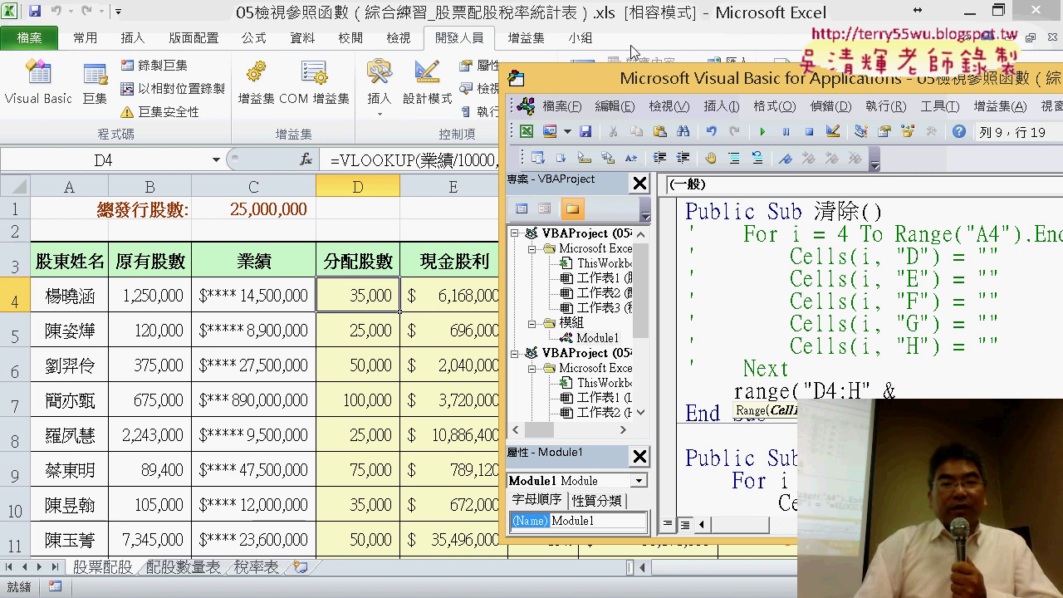
double_click(692, 80)
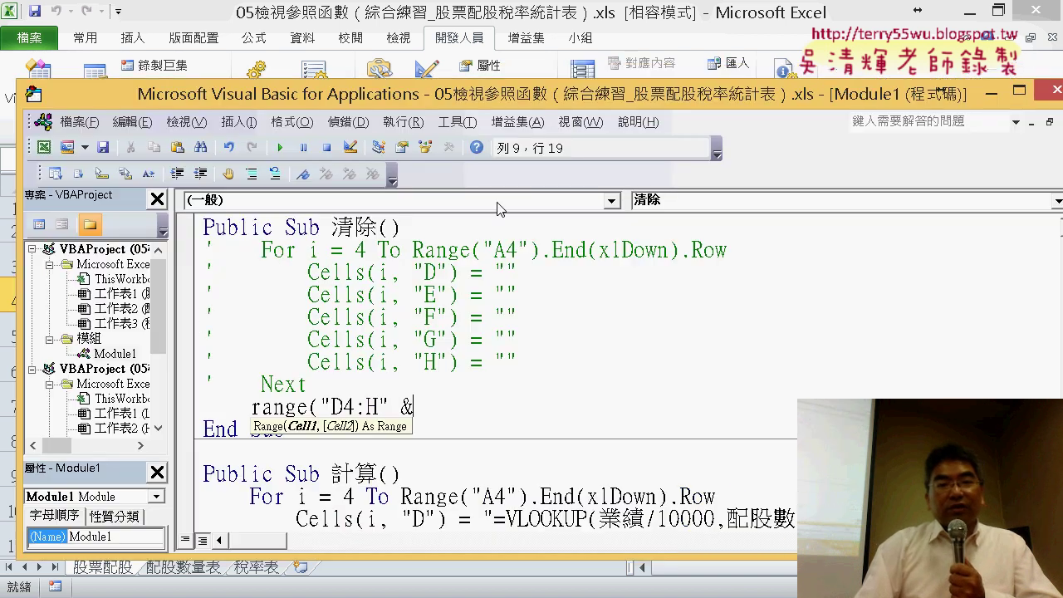
click(418, 249)
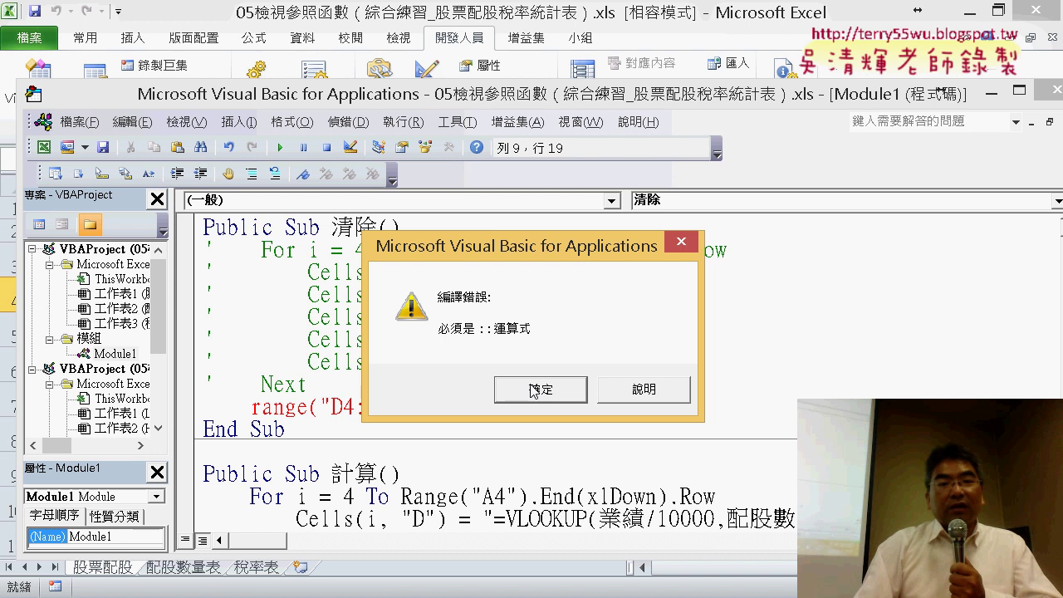
key(Return)
Step: Complete it with Range("A4").End(xlDown).Row and .ClearContents, then compare it with the old loop
drag(413, 249, 727, 250)
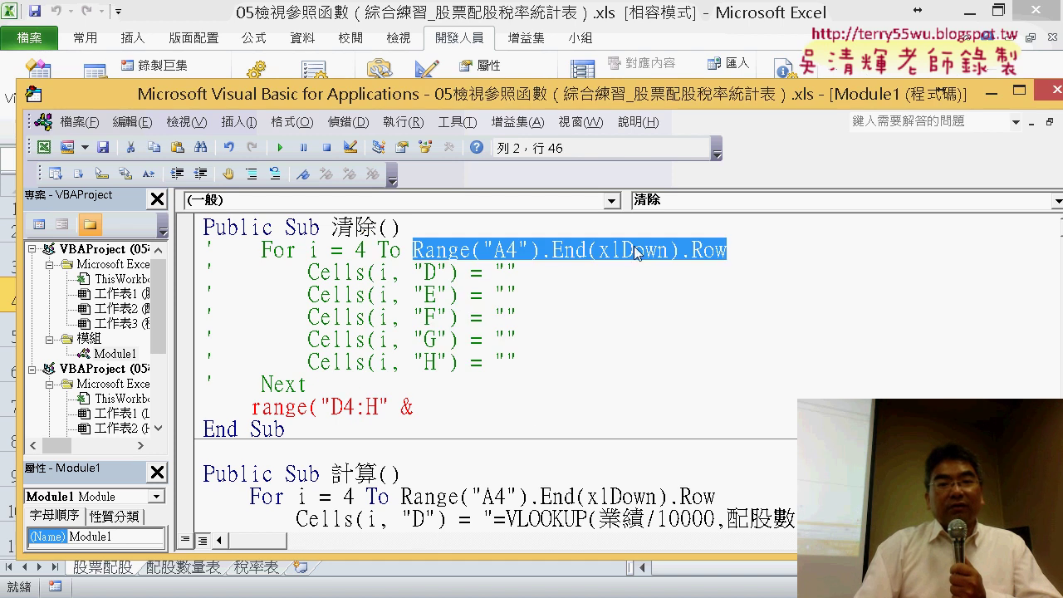
drag(540, 418, 543, 408)
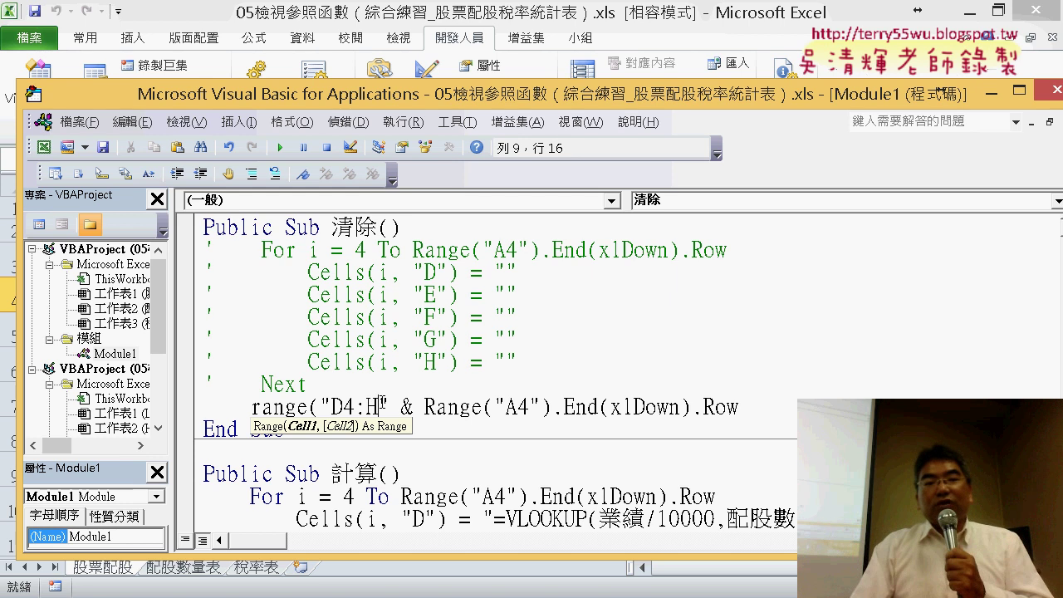
double_click(381, 406)
click(759, 408)
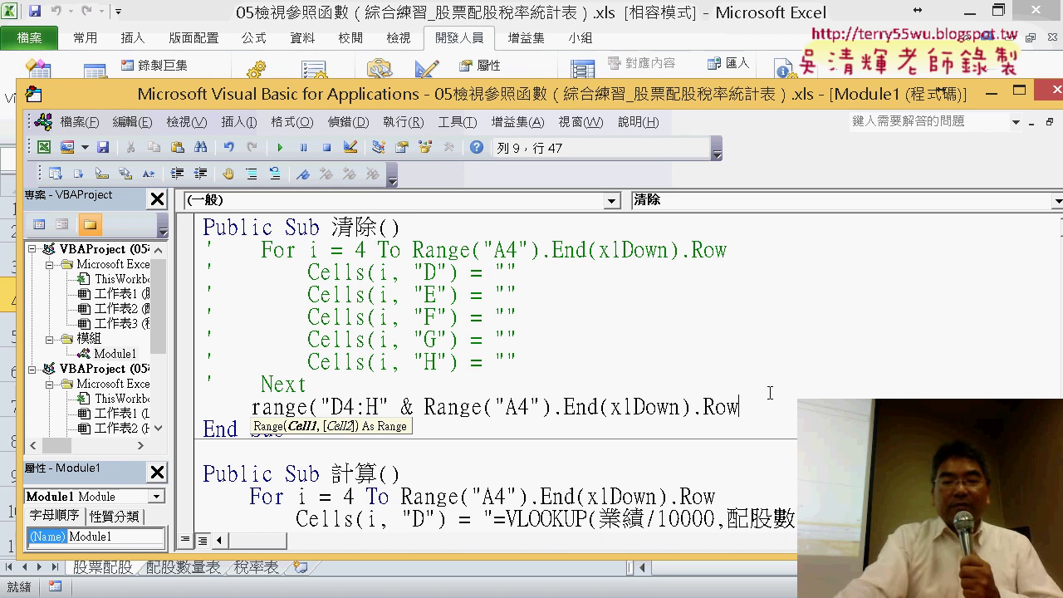
text().)
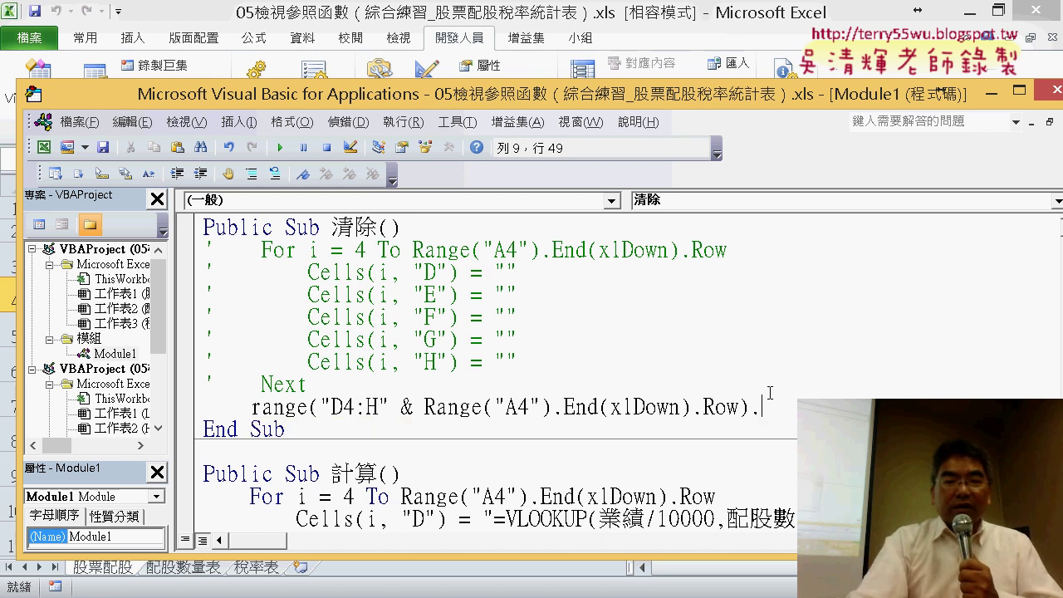
text(c)
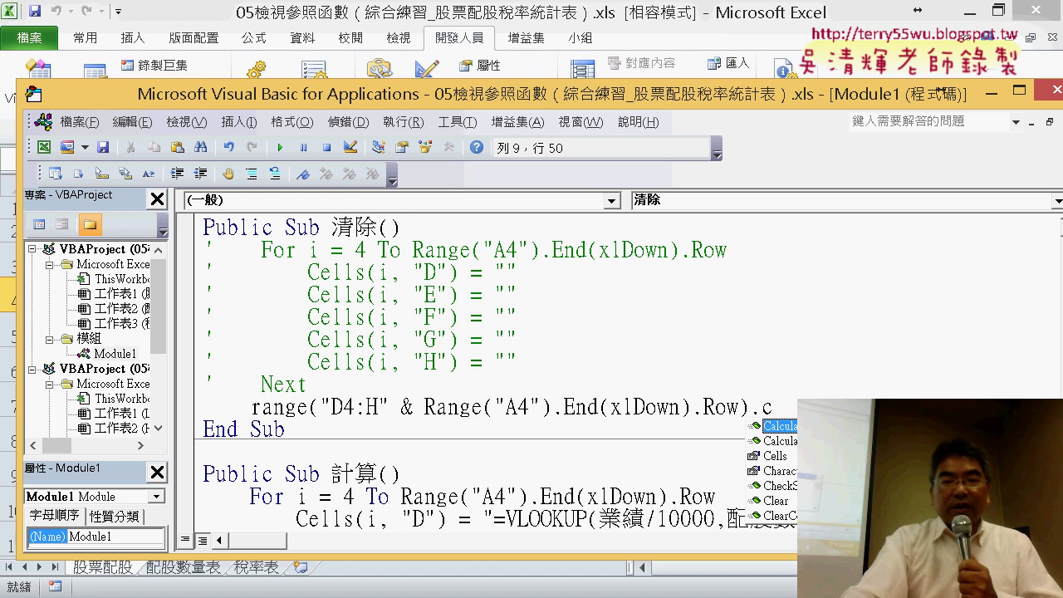
text(l)
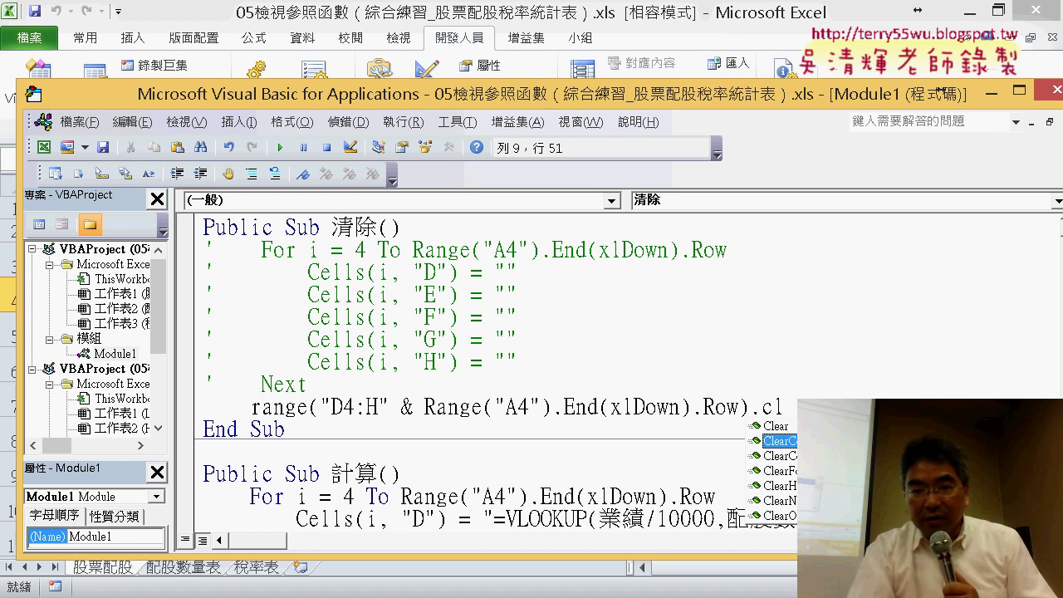
key(space)
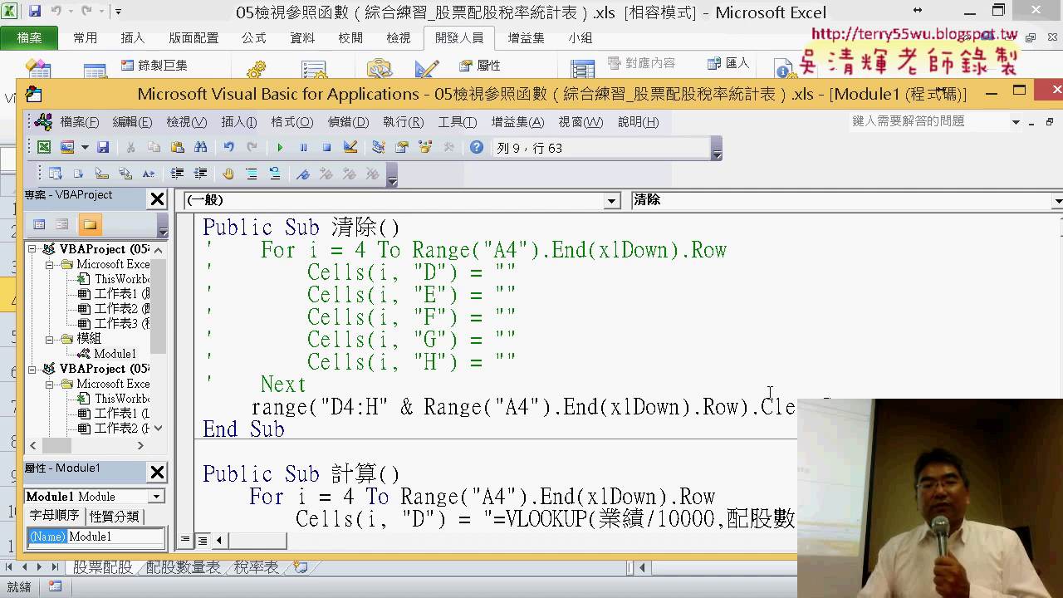
click(700, 334)
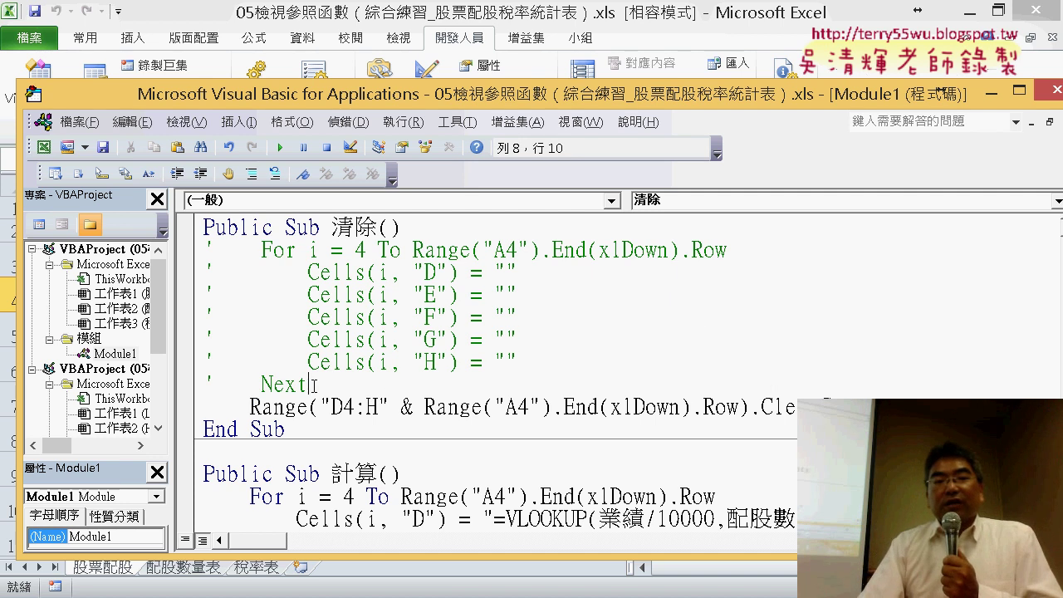
drag(314, 385, 202, 249)
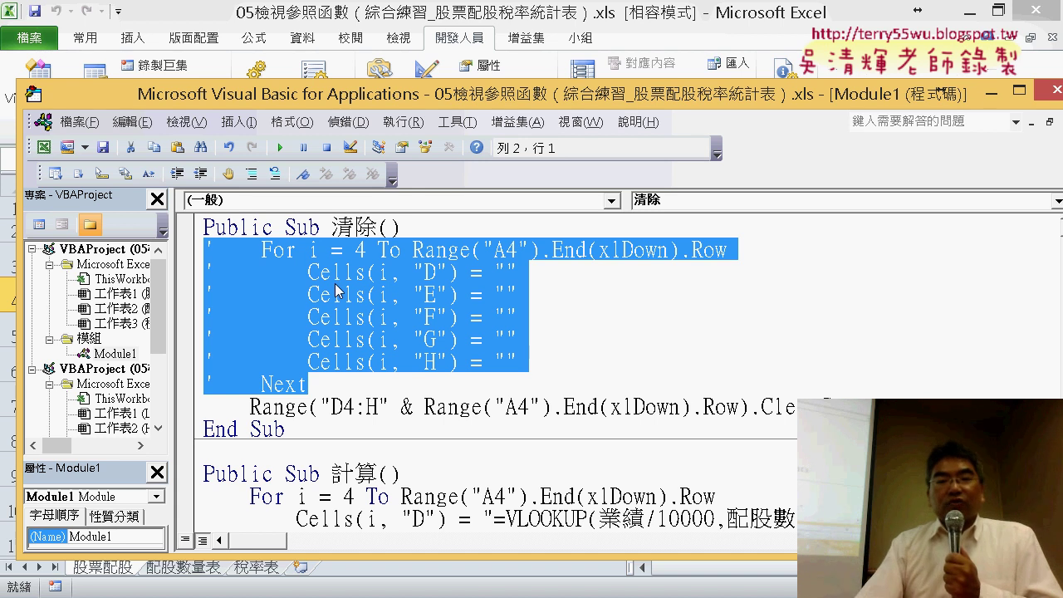
drag(912, 407, 247, 407)
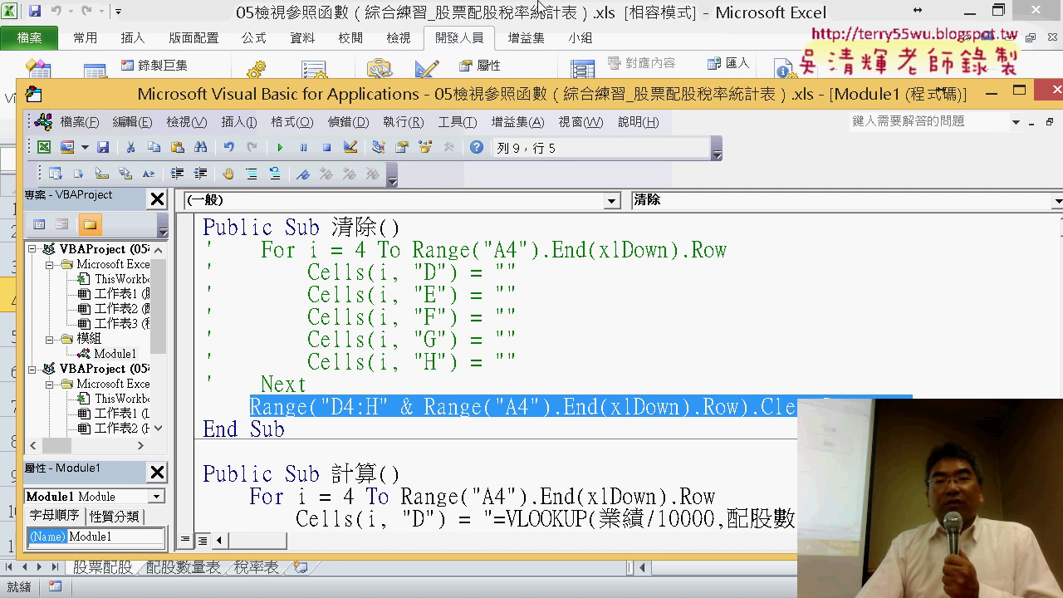
click(542, 8)
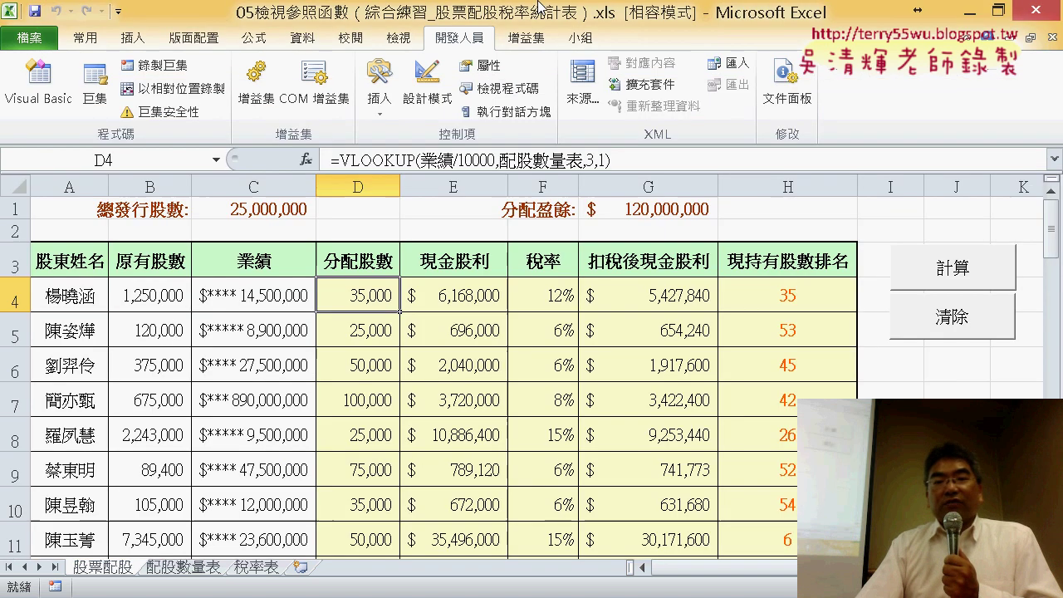
Step: Test the new code: clear D–H with 清除, refill with 計算, then reopen the Visual Basic editor
click(966, 327)
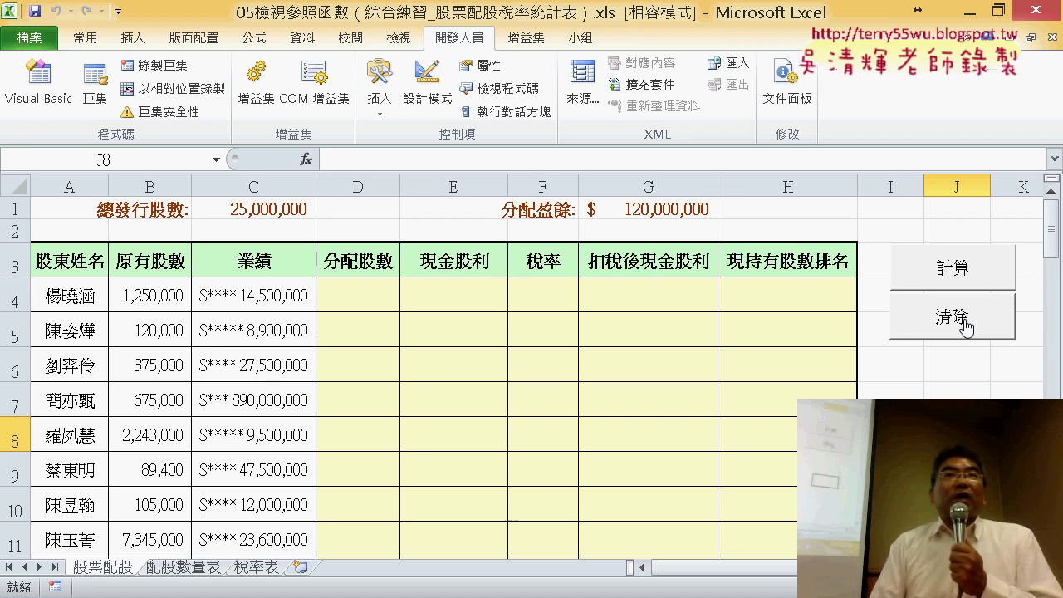
click(960, 276)
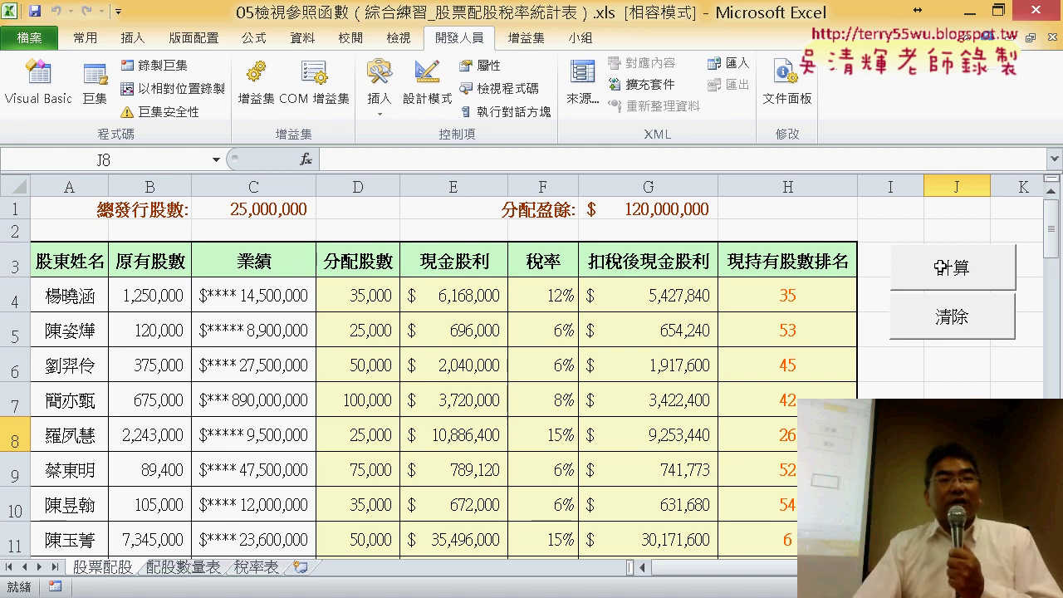
click(43, 108)
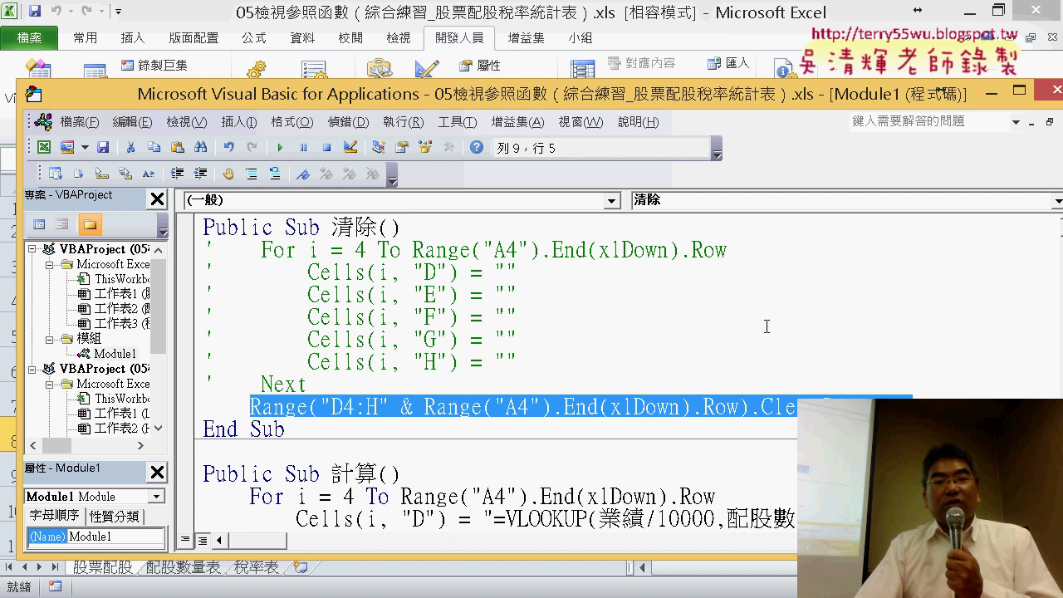
Step: Highlight the column E, F and G formula strings in the 計算 macro, then return to Excel's 公式 tab
scroll(646, 366, down, 3)
drag(495, 363, 944, 363)
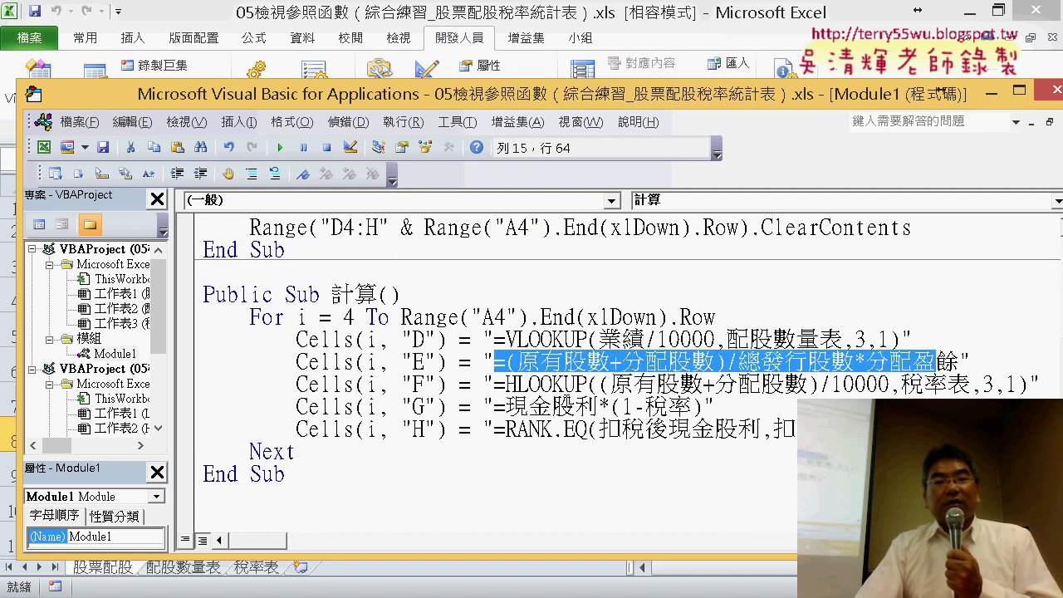
drag(495, 383, 1030, 384)
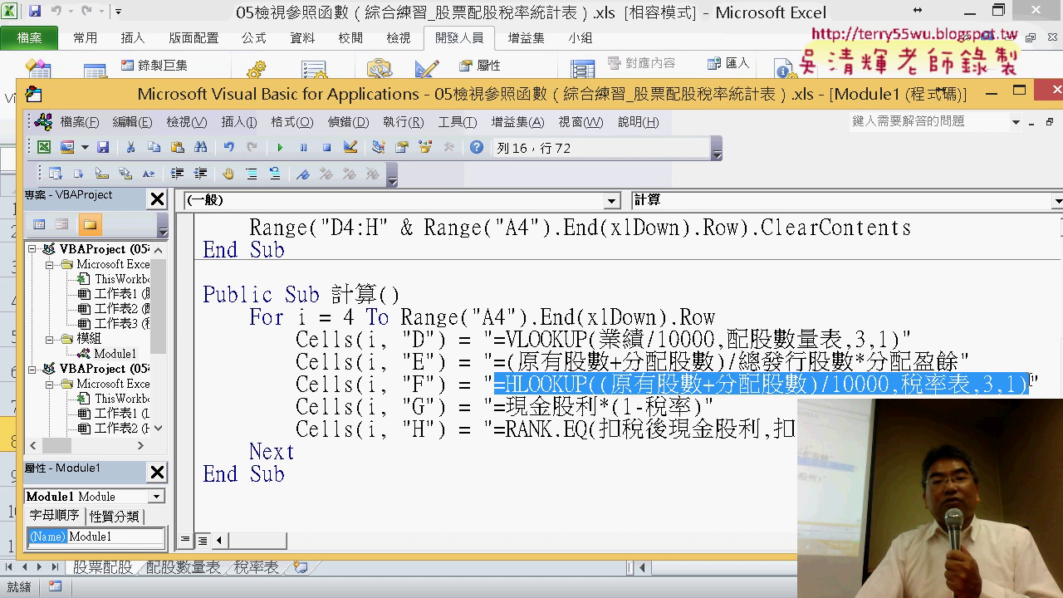
drag(505, 406, 703, 406)
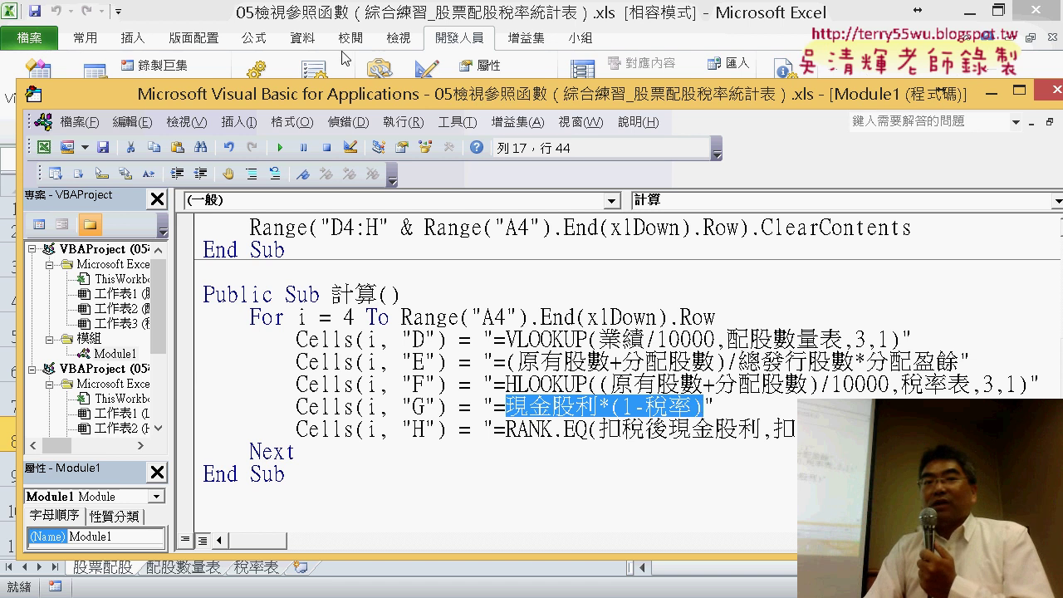
click(254, 38)
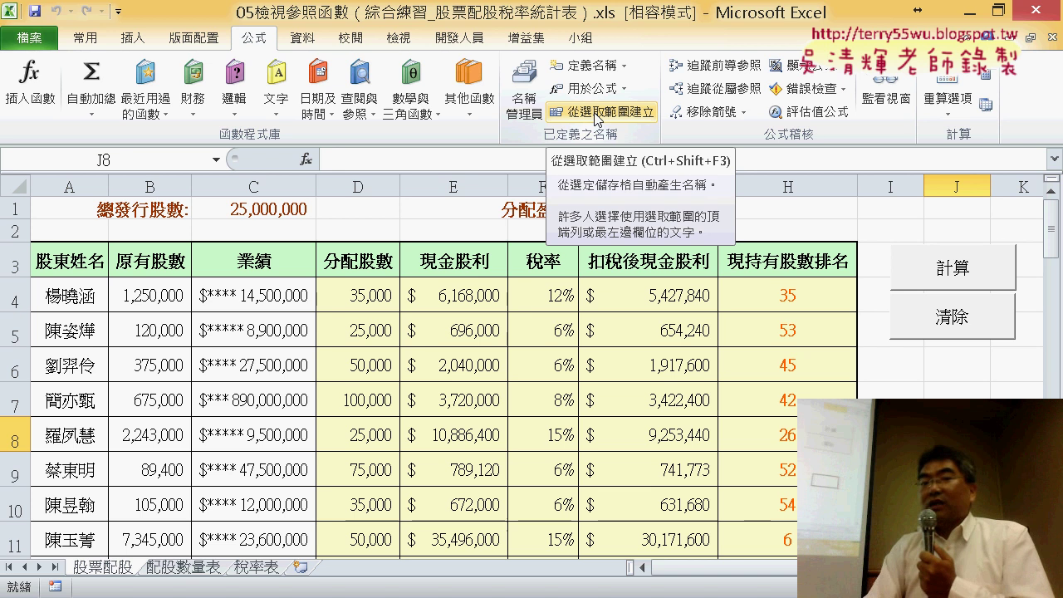
Step: Review the workbook's defined names in Name Manager (名稱管理員), then close it
click(524, 90)
drag(475, 172, 634, 60)
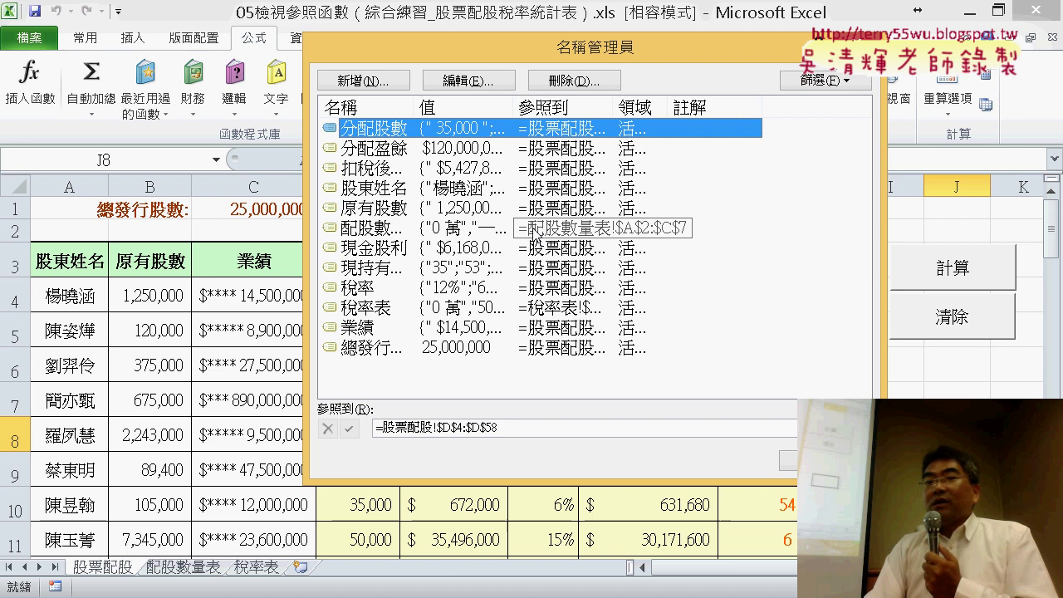
click(879, 40)
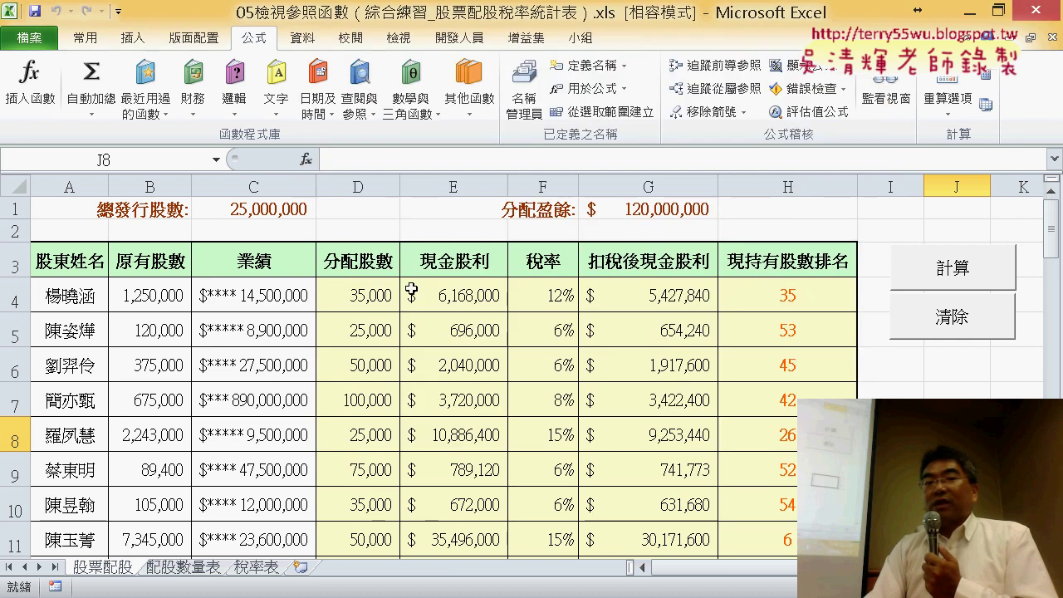
Step: View the formulas in D4, E4, F4 and H4, then open Visual Basic from 開發人員
click(378, 295)
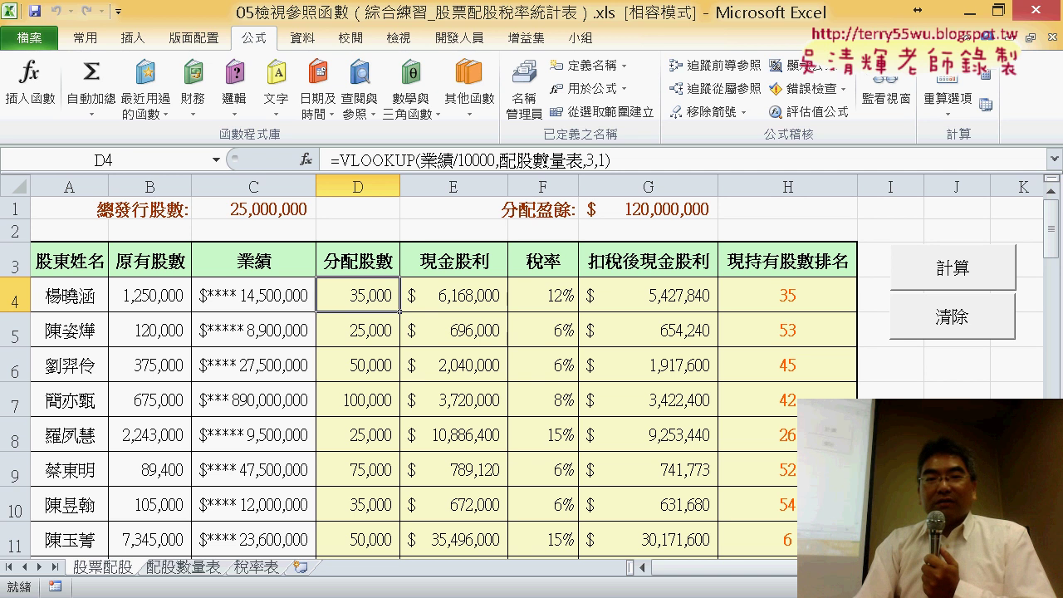
click(432, 305)
click(555, 296)
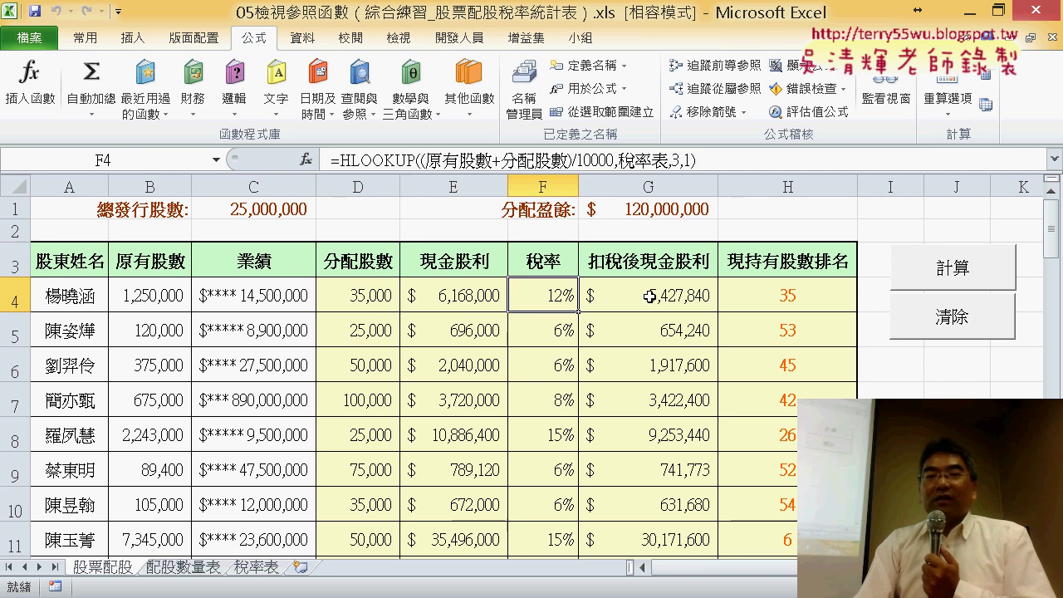
click(734, 296)
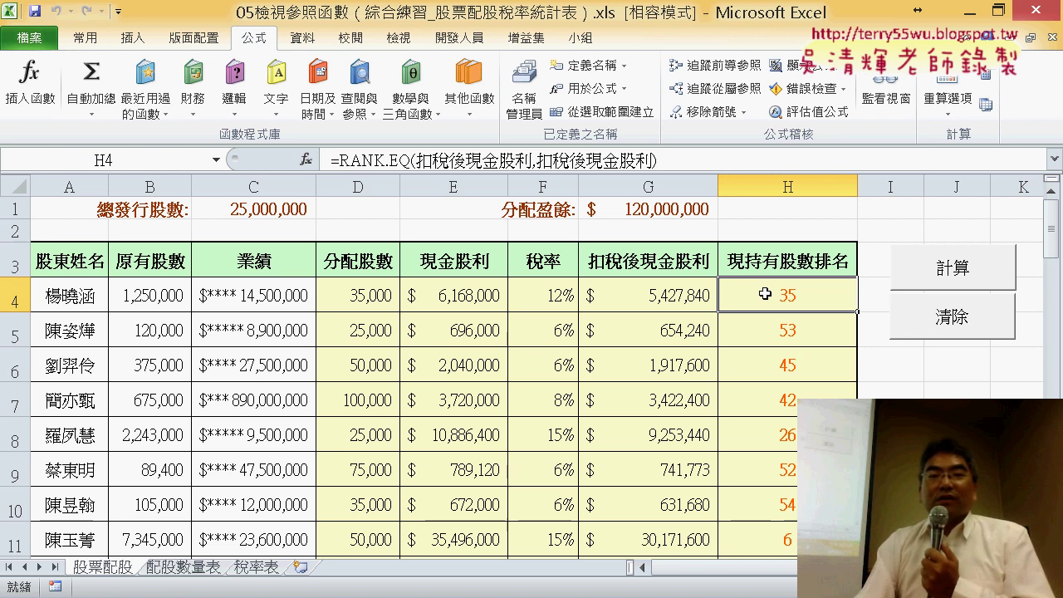
click(480, 38)
click(29, 83)
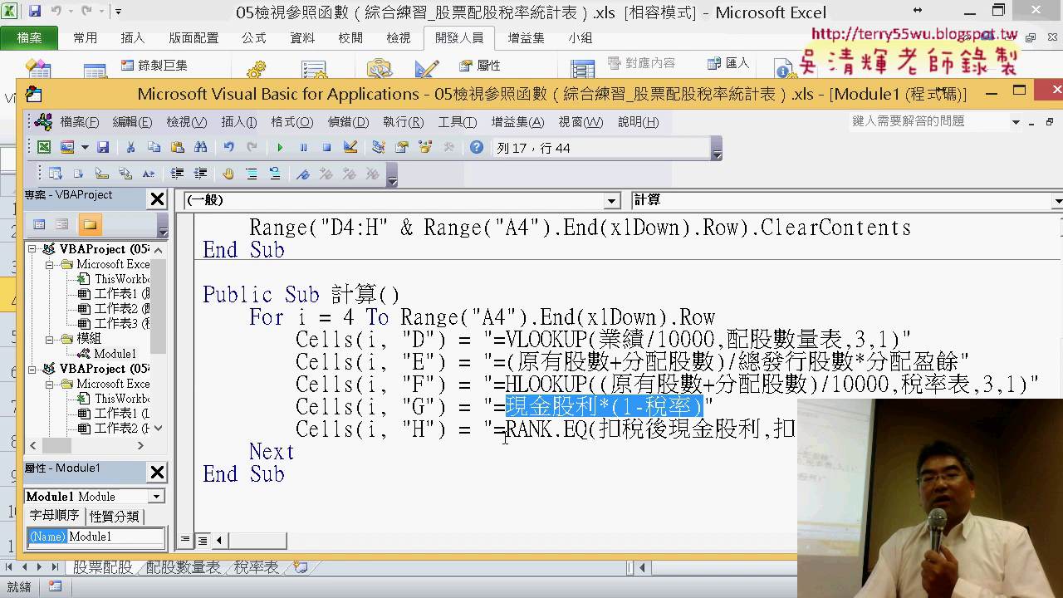
drag(495, 428, 838, 428)
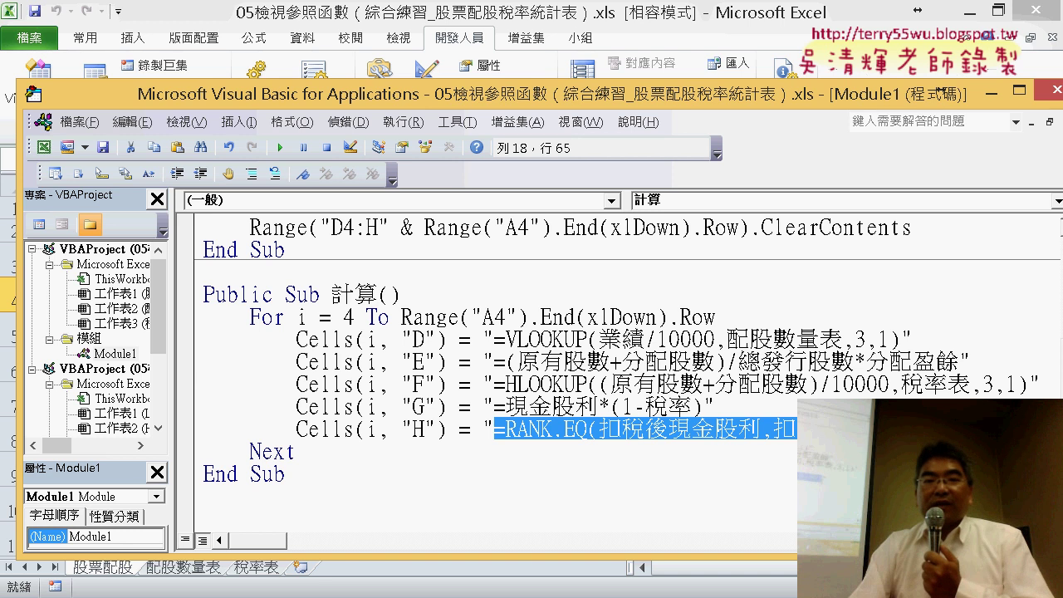
Step: Close the VBA editor and alternate 清除 and 計算 three times, leaving D–H refilled
click(1054, 90)
click(963, 319)
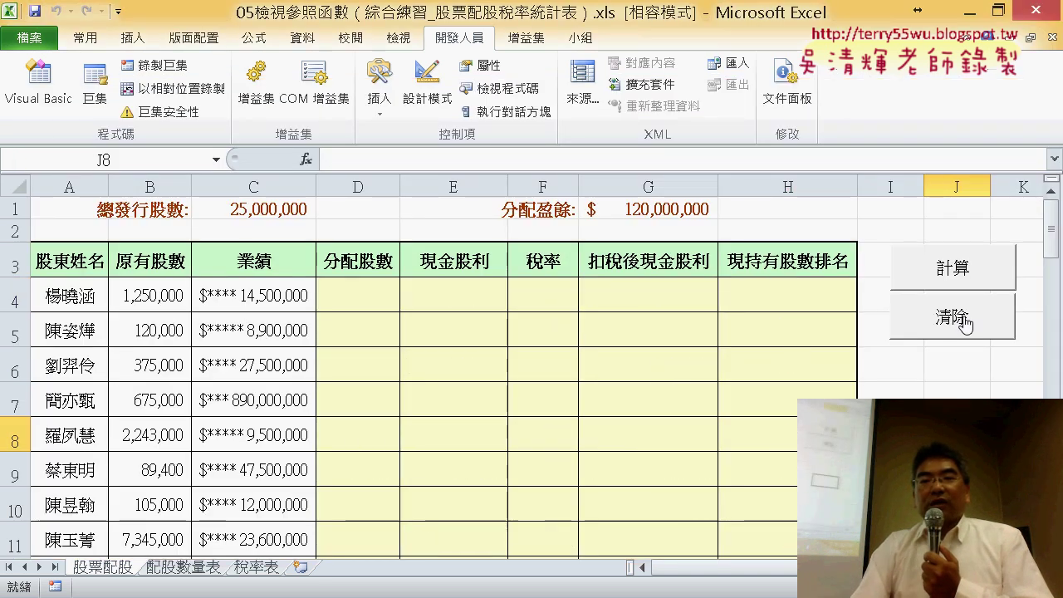
click(963, 279)
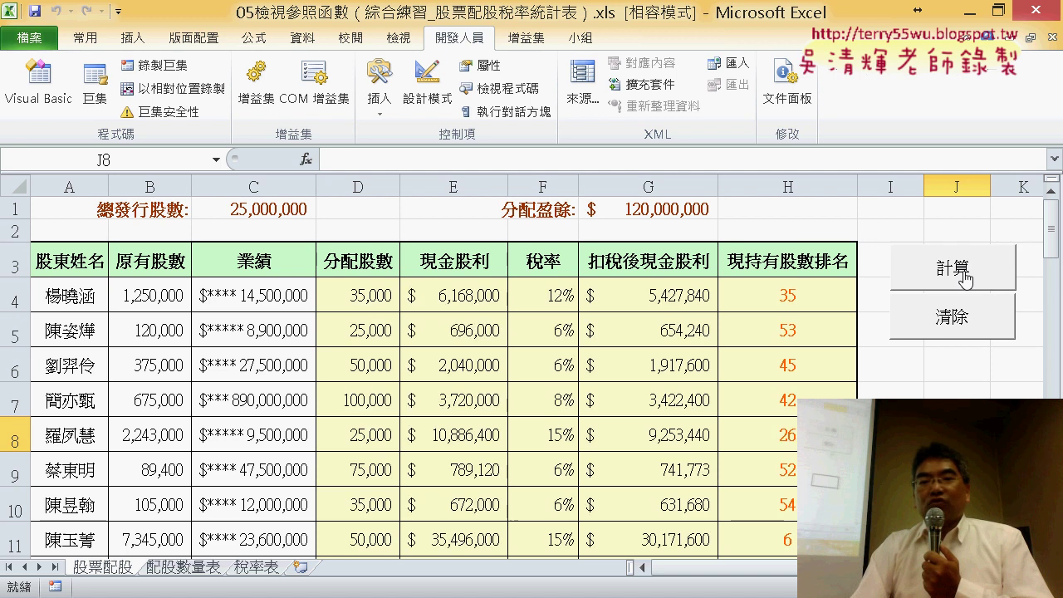
click(965, 328)
click(969, 287)
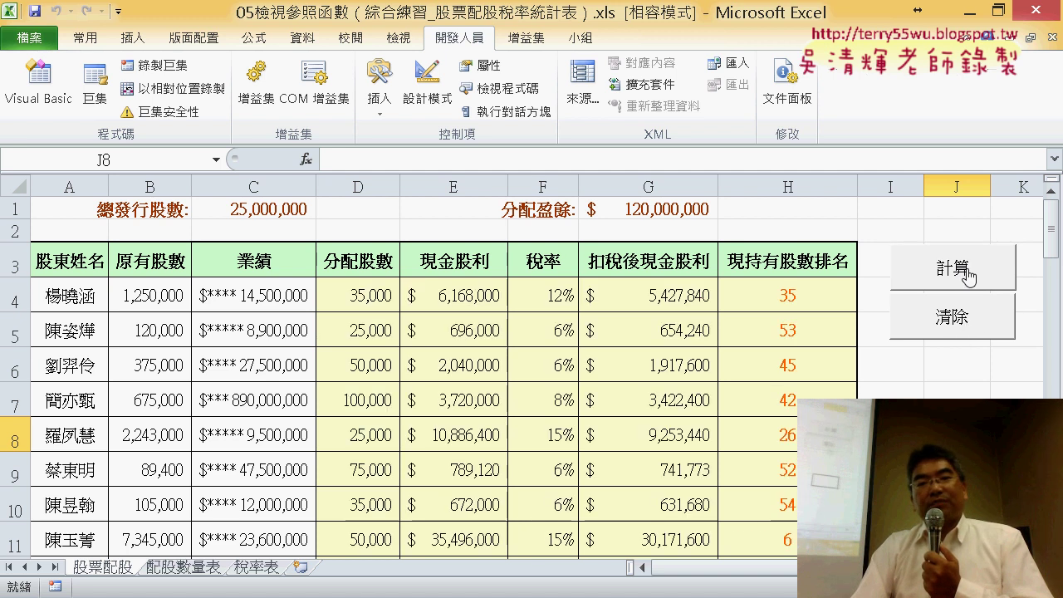
click(959, 334)
click(967, 266)
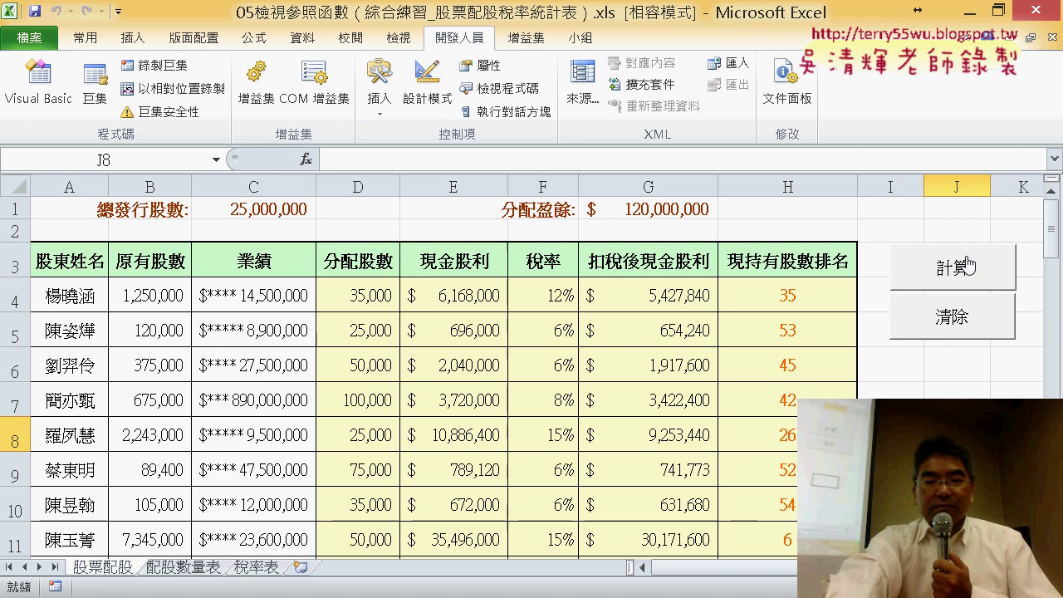